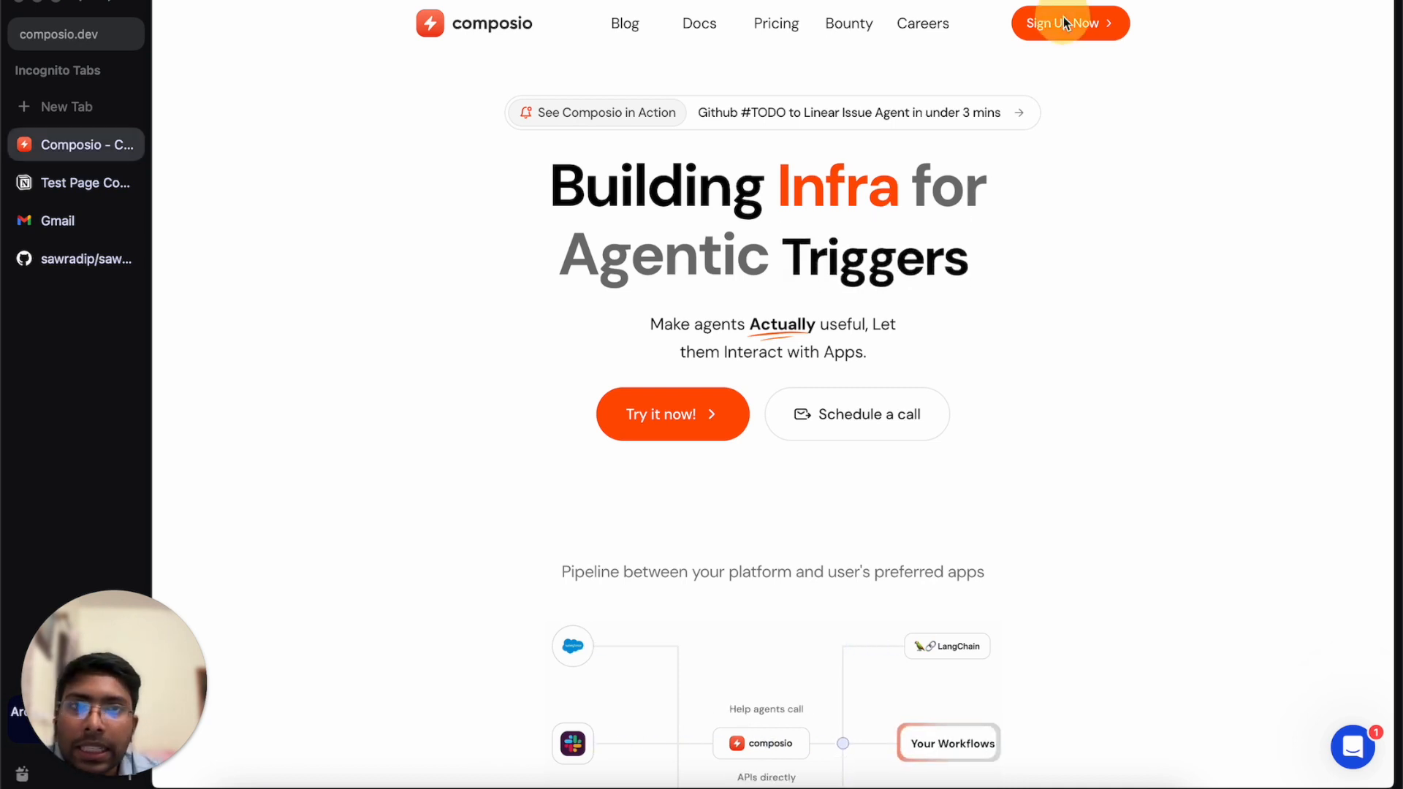
Go from the Composio homepage to the app's sign-up and login page via Sign Up Now.
{"action": "left_click", "coordinate": [1082, 37]}
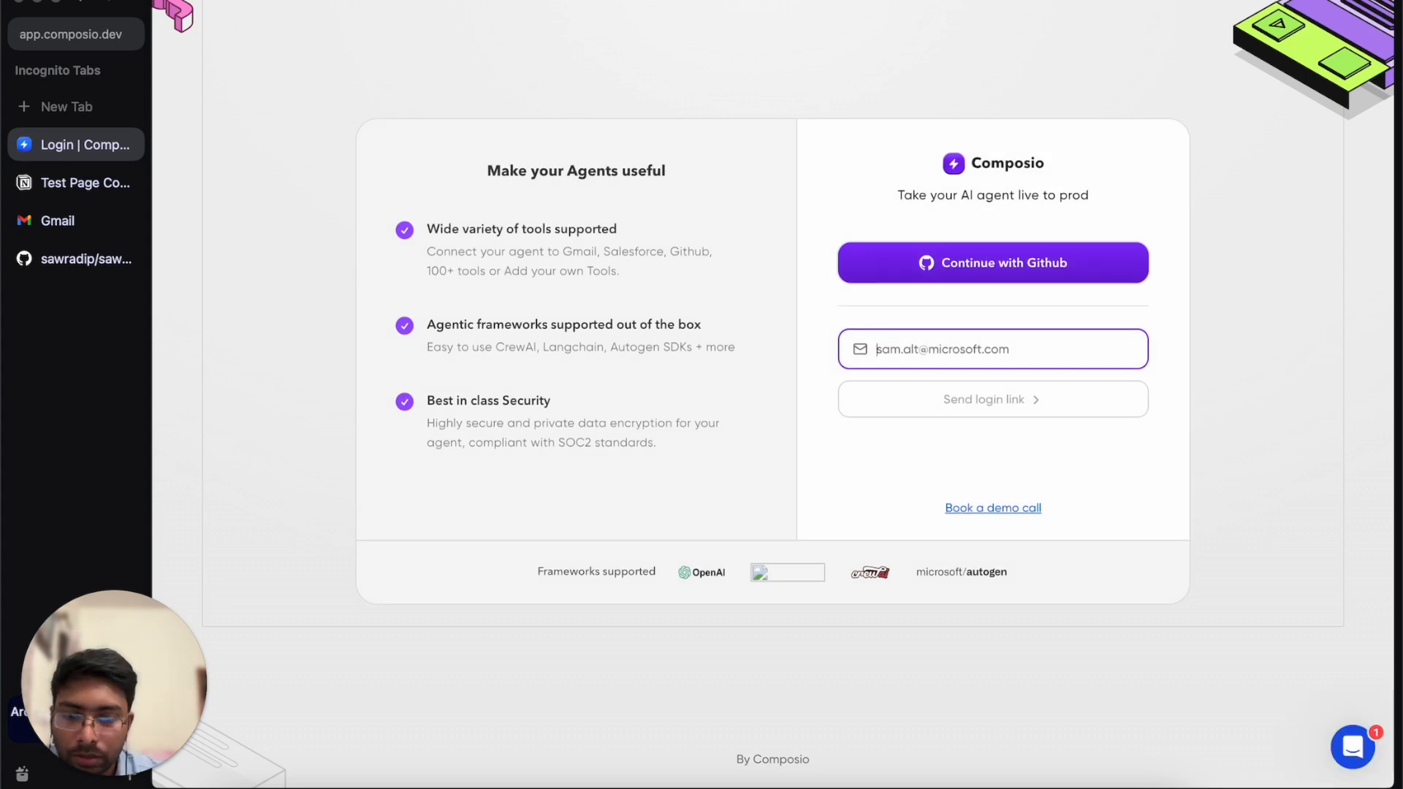
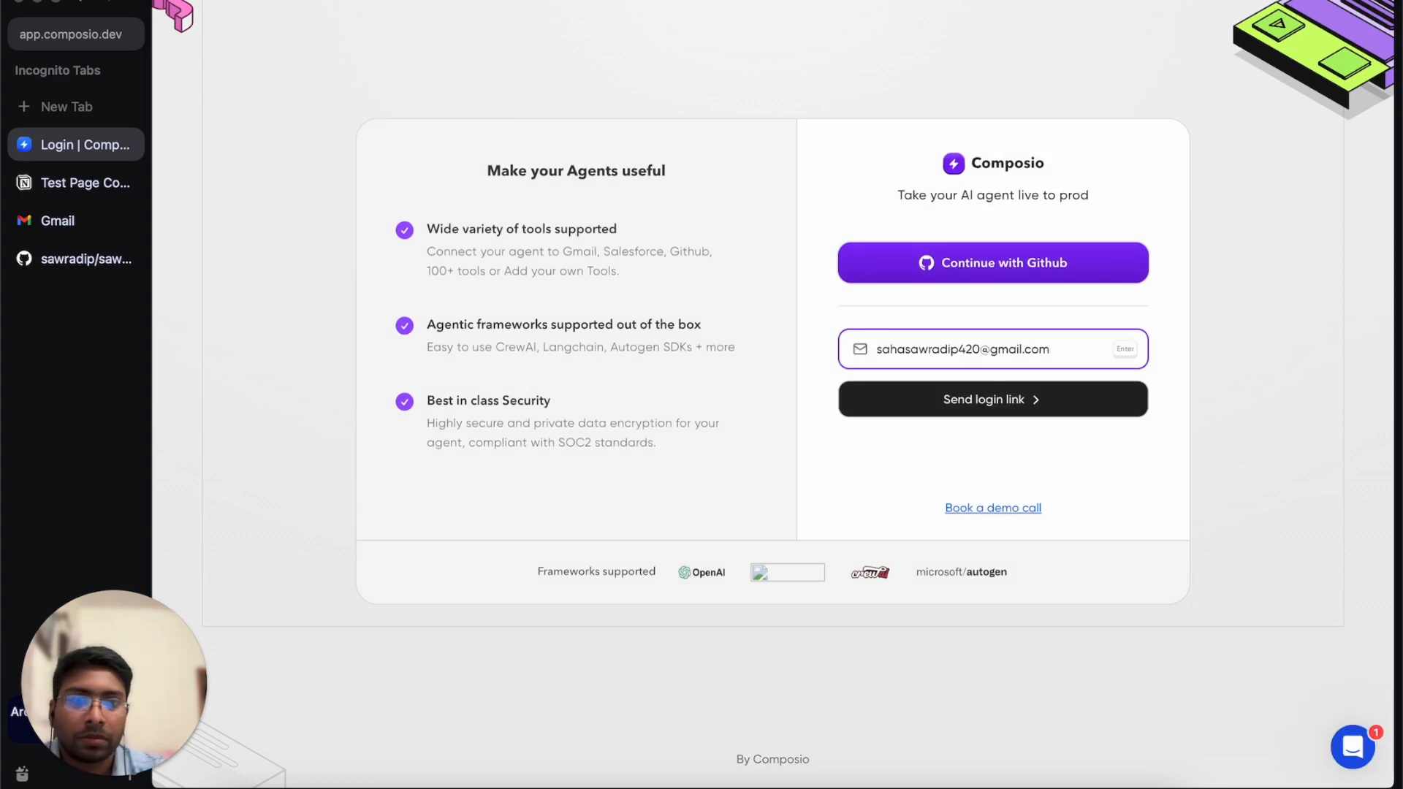
Request a login link for the account email, then sign in via the magic link email in Gmail.
{"action": "left_click", "coordinate": [1032, 411]}
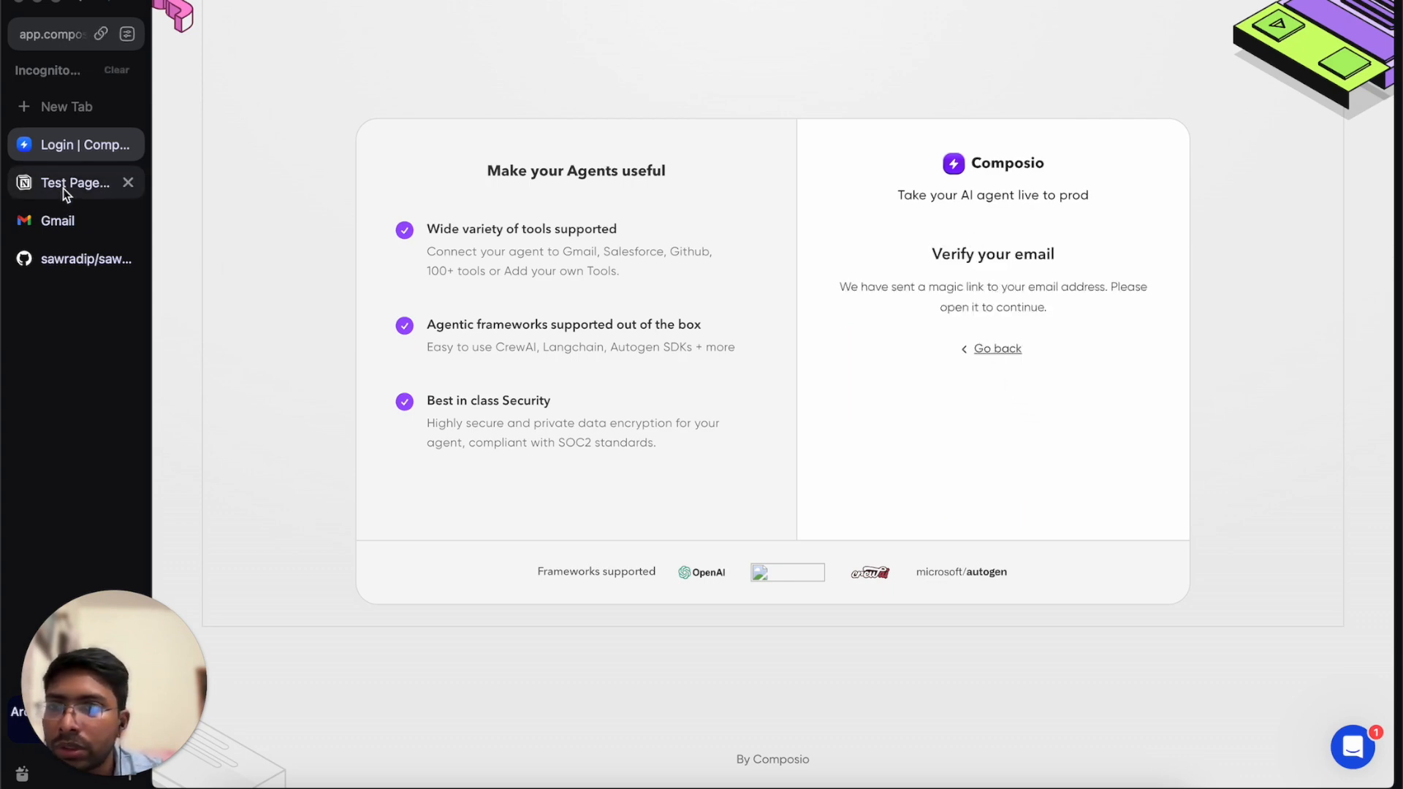
{"action": "left_click", "coordinate": [57, 221]}
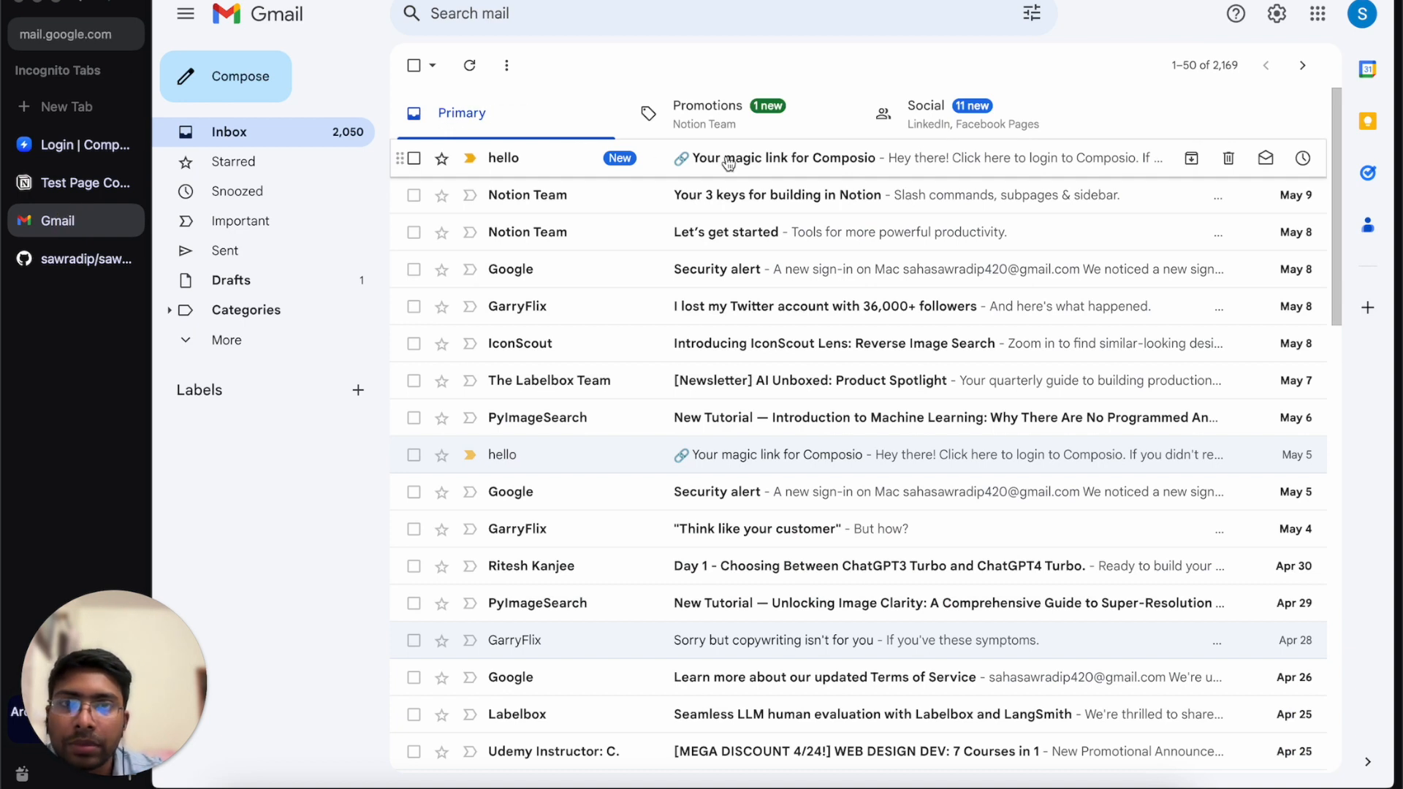
{"action": "left_click", "coordinate": [729, 162]}
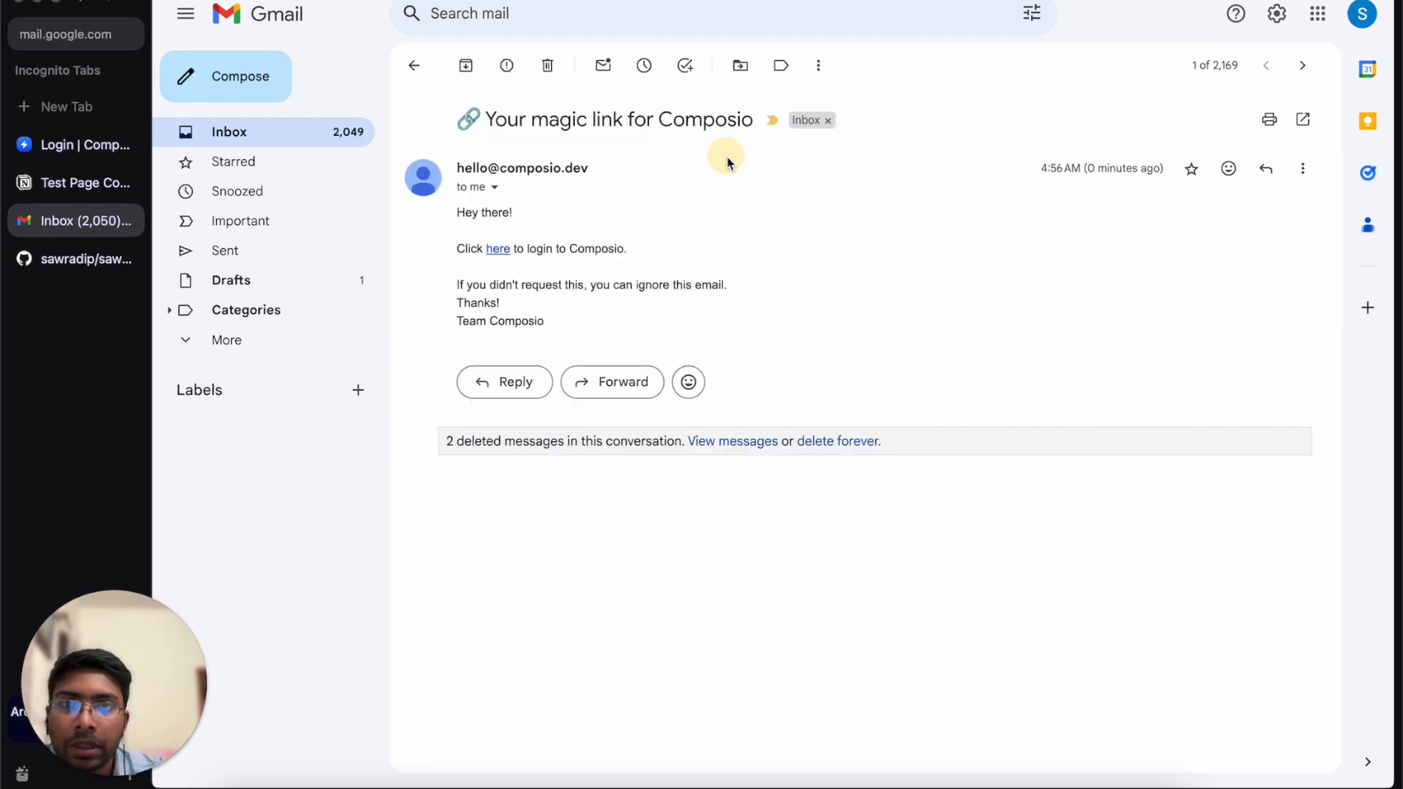
{"action": "left_click", "coordinate": [498, 250]}
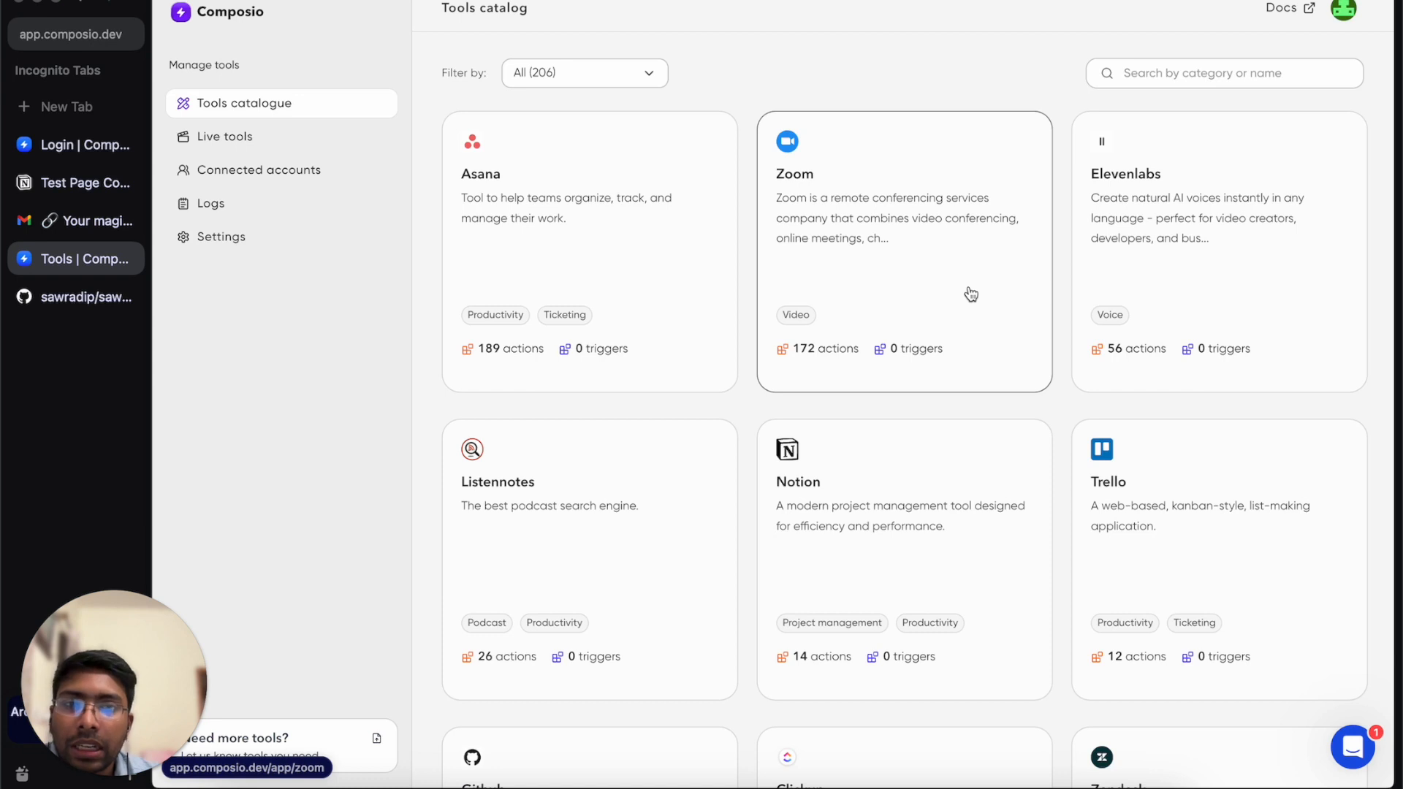
{"action": "scroll", "coordinate": [971, 293], "scroll_direction": "down", "scroll_amount": 4}
{"action": "scroll", "coordinate": [970, 293], "scroll_direction": "up", "scroll_amount": 2}
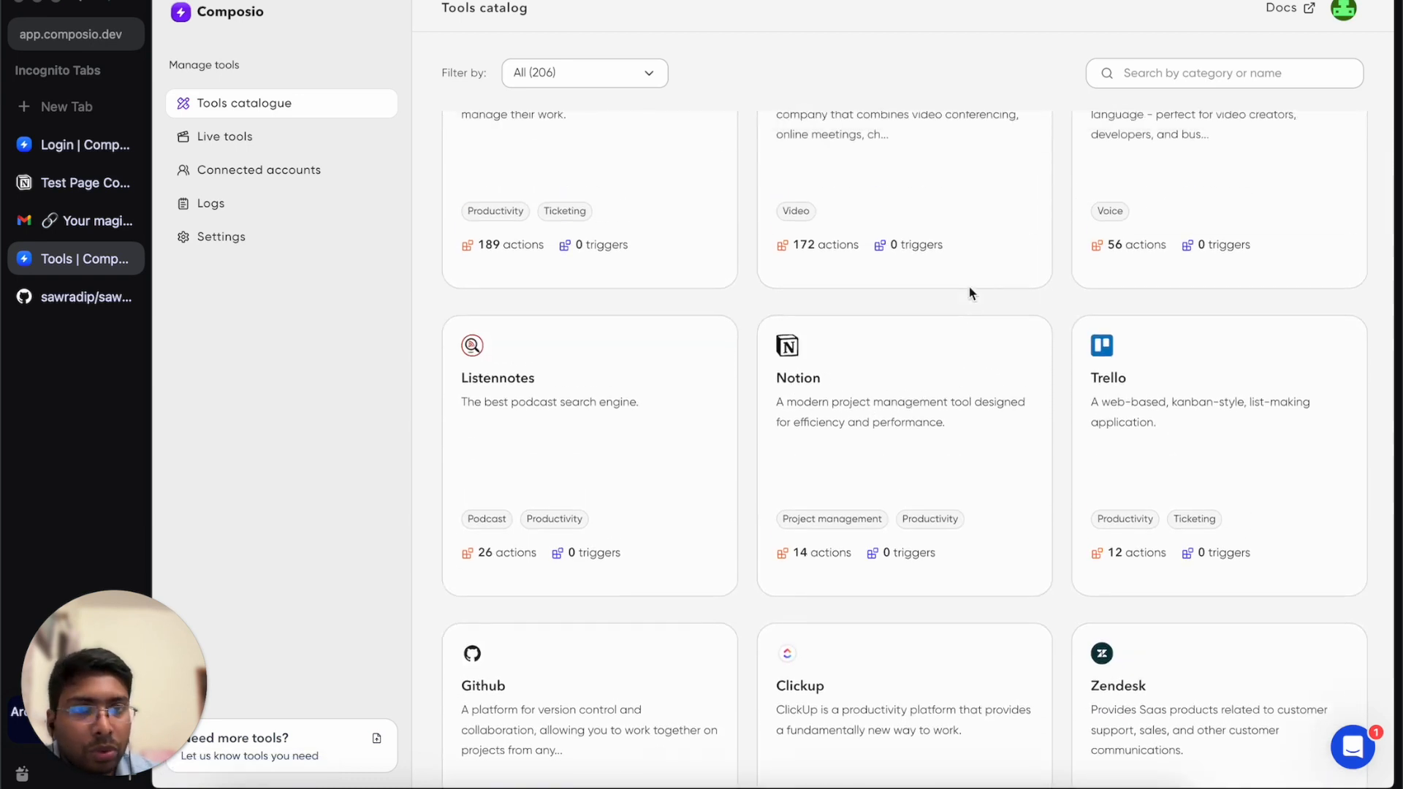
{"action": "scroll", "coordinate": [969, 292], "scroll_direction": "up", "scroll_amount": 2}
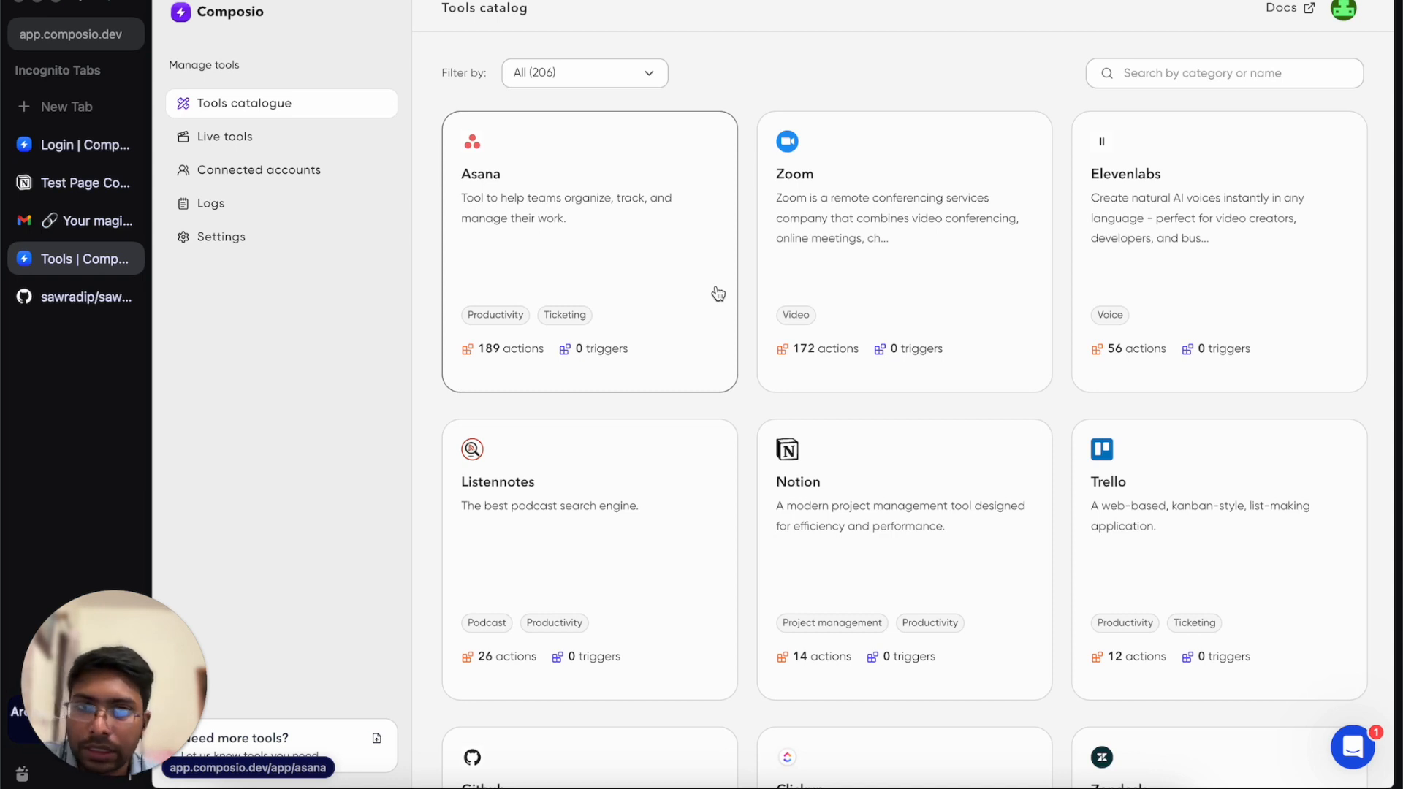
{"action": "left_click", "coordinate": [1231, 76]}
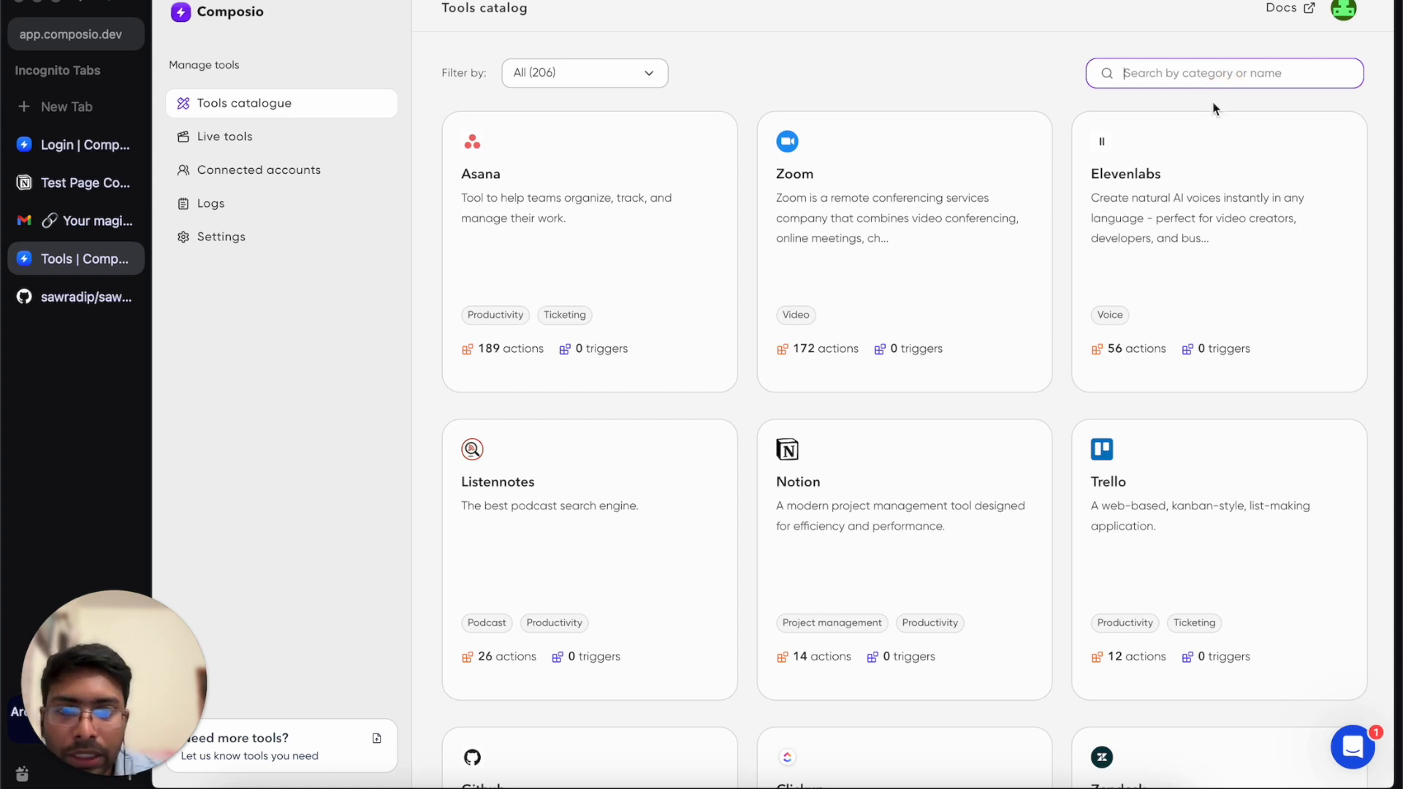
Open the Notion app page, review its 14 actions, and bring up the Setup Notion integration dialog.
{"action": "left_click", "coordinate": [907, 548]}
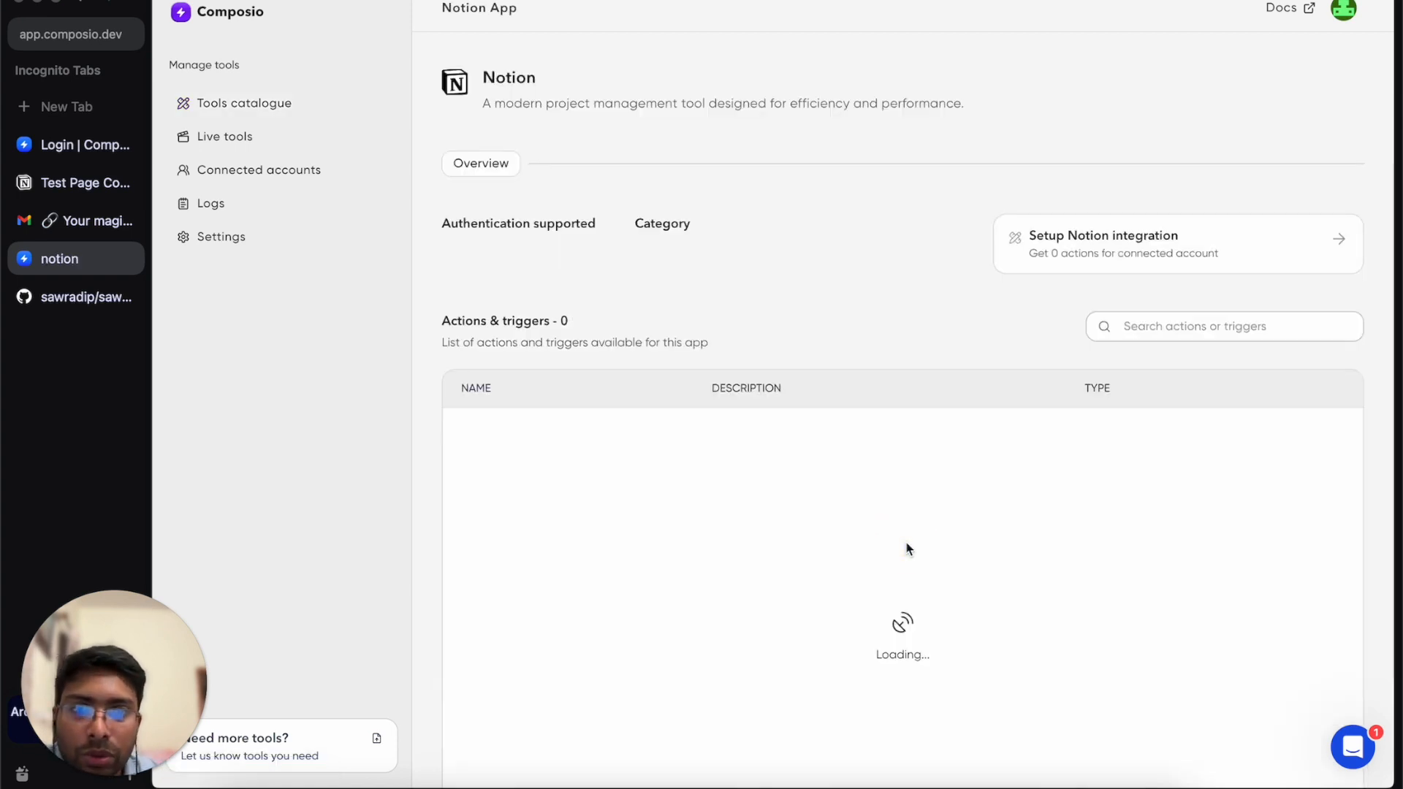
{"action": "scroll", "coordinate": [723, 201], "scroll_direction": "down", "scroll_amount": 3}
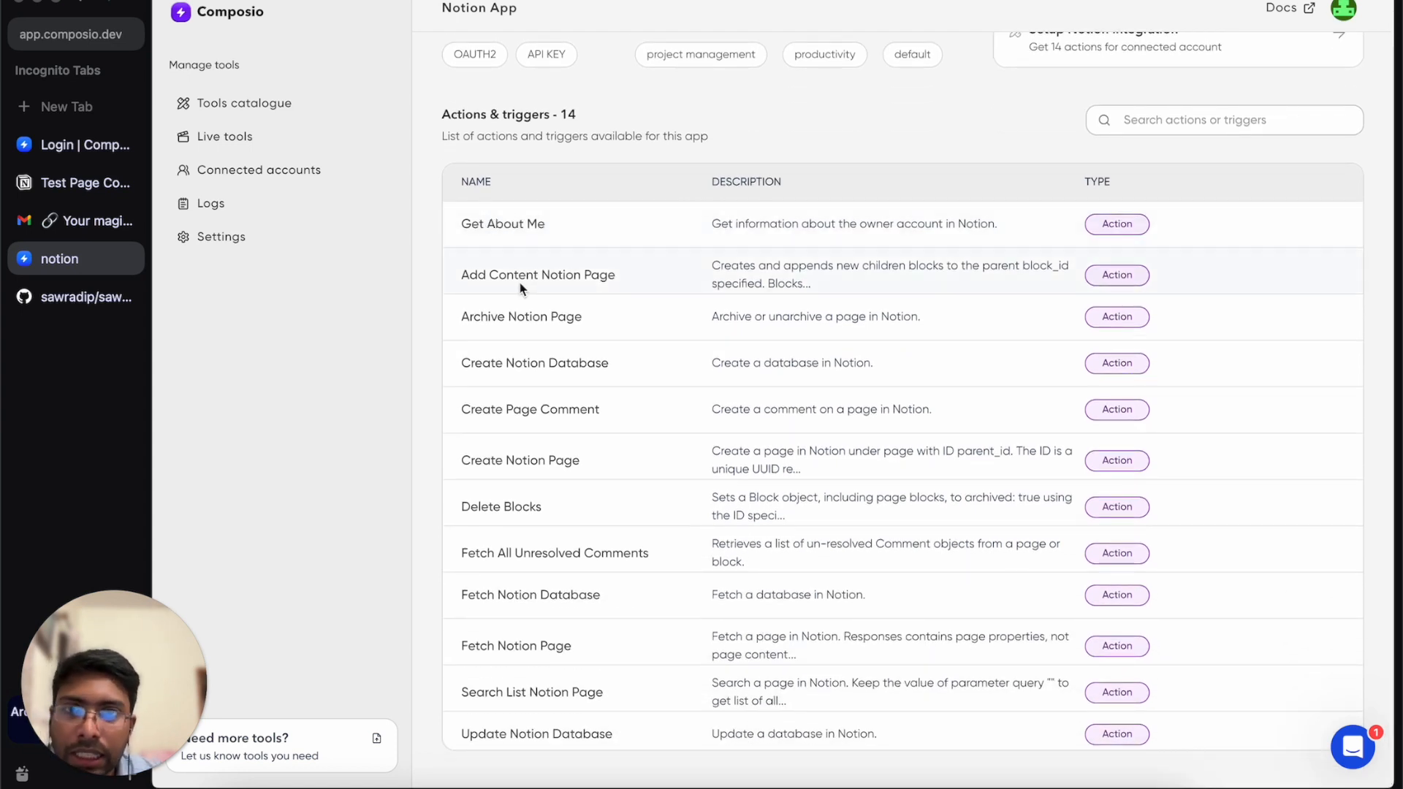
{"action": "scroll", "coordinate": [638, 345], "scroll_direction": "down", "scroll_amount": 2}
{"action": "scroll", "coordinate": [639, 344], "scroll_direction": "up", "scroll_amount": 5}
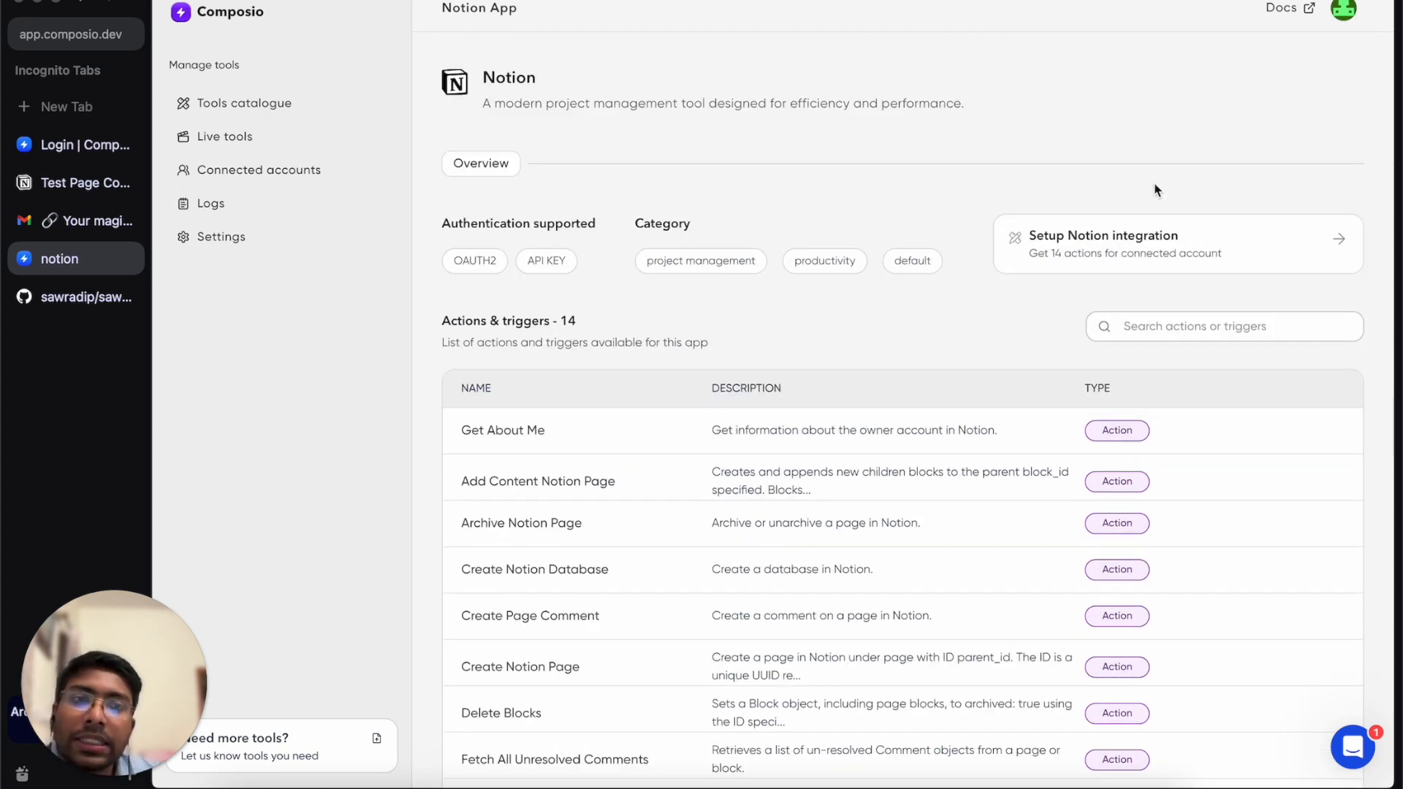
{"action": "left_click", "coordinate": [1160, 246]}
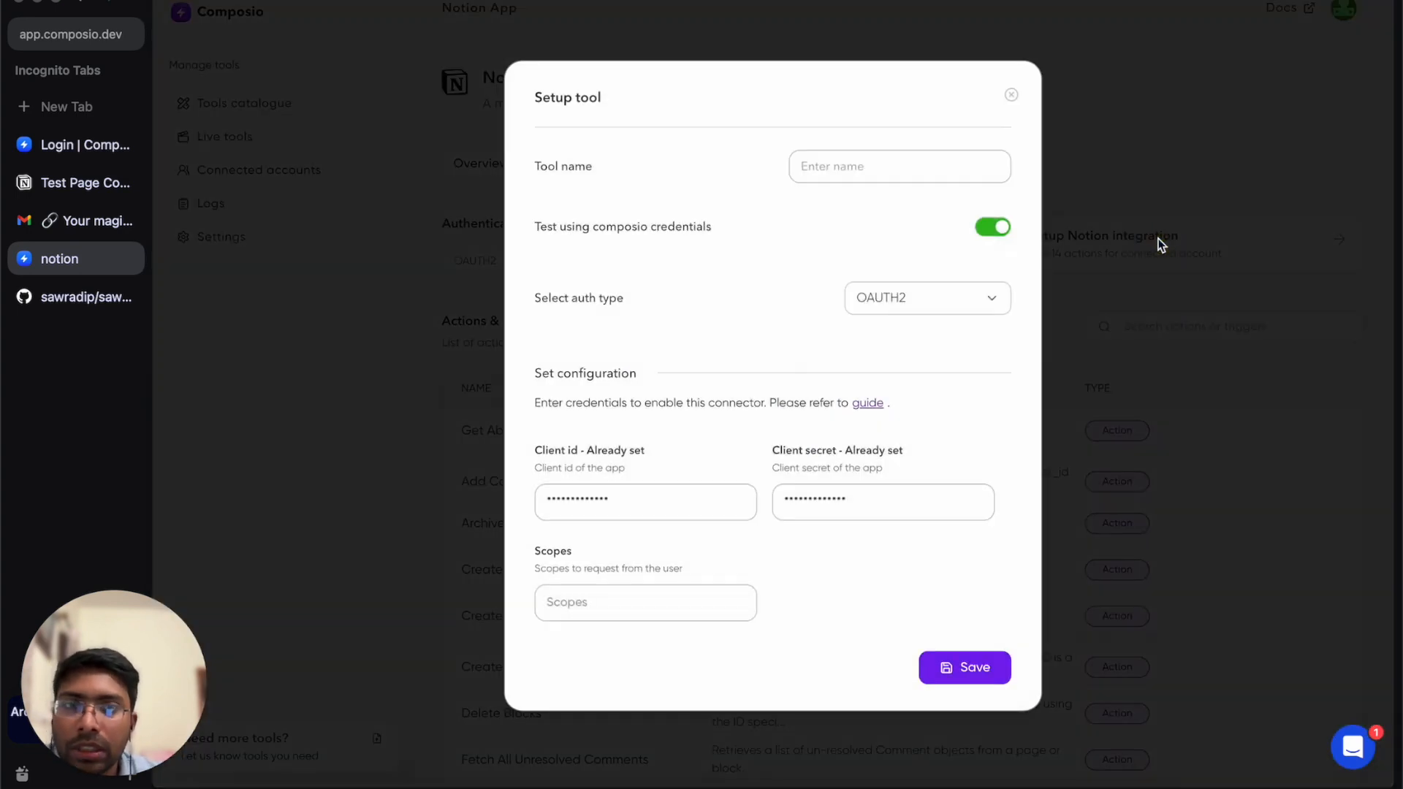
Name the Notion integration MyNotionApp, keep 'Test using composio credentials' on, and save it.
{"action": "left_click", "coordinate": [840, 174]}
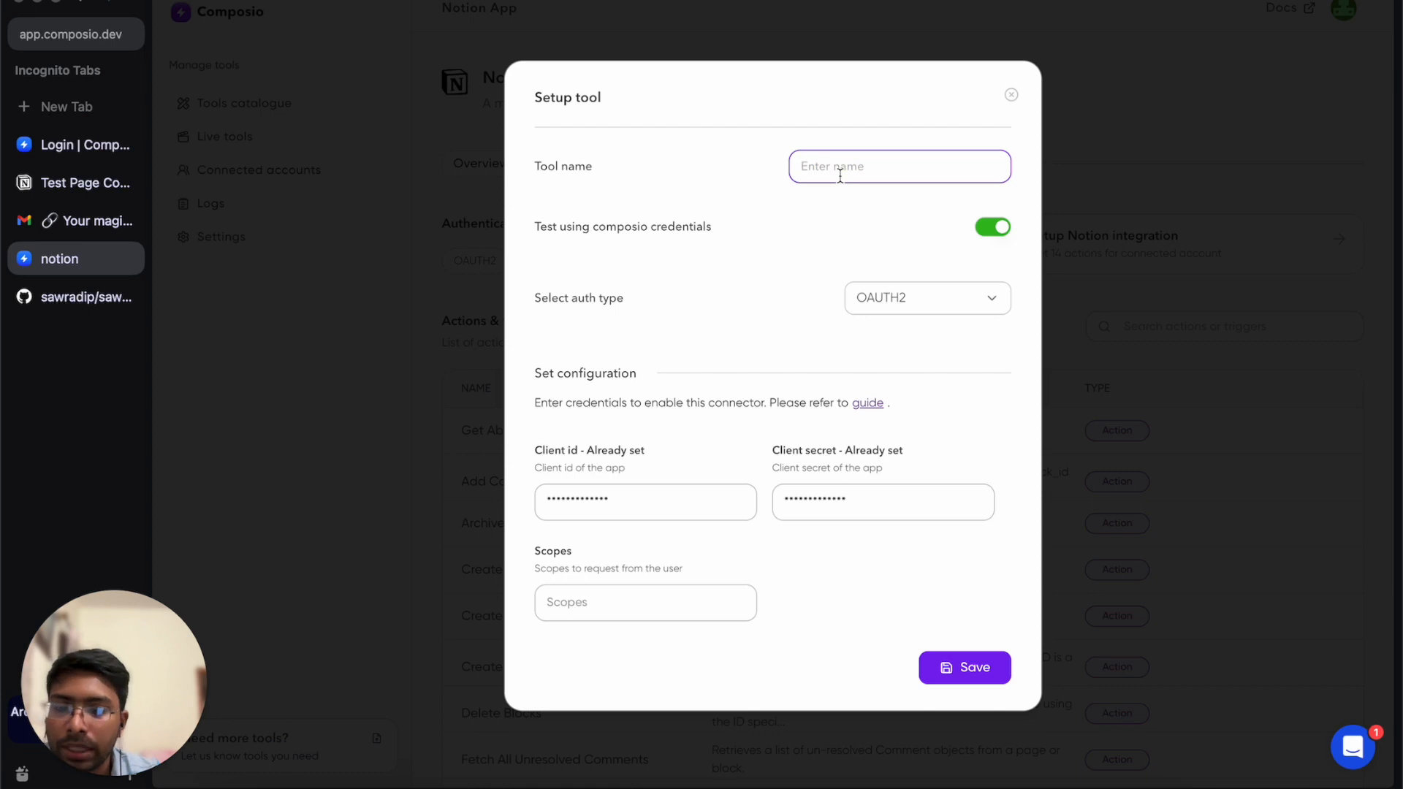
{"action": "type", "text": "My"}
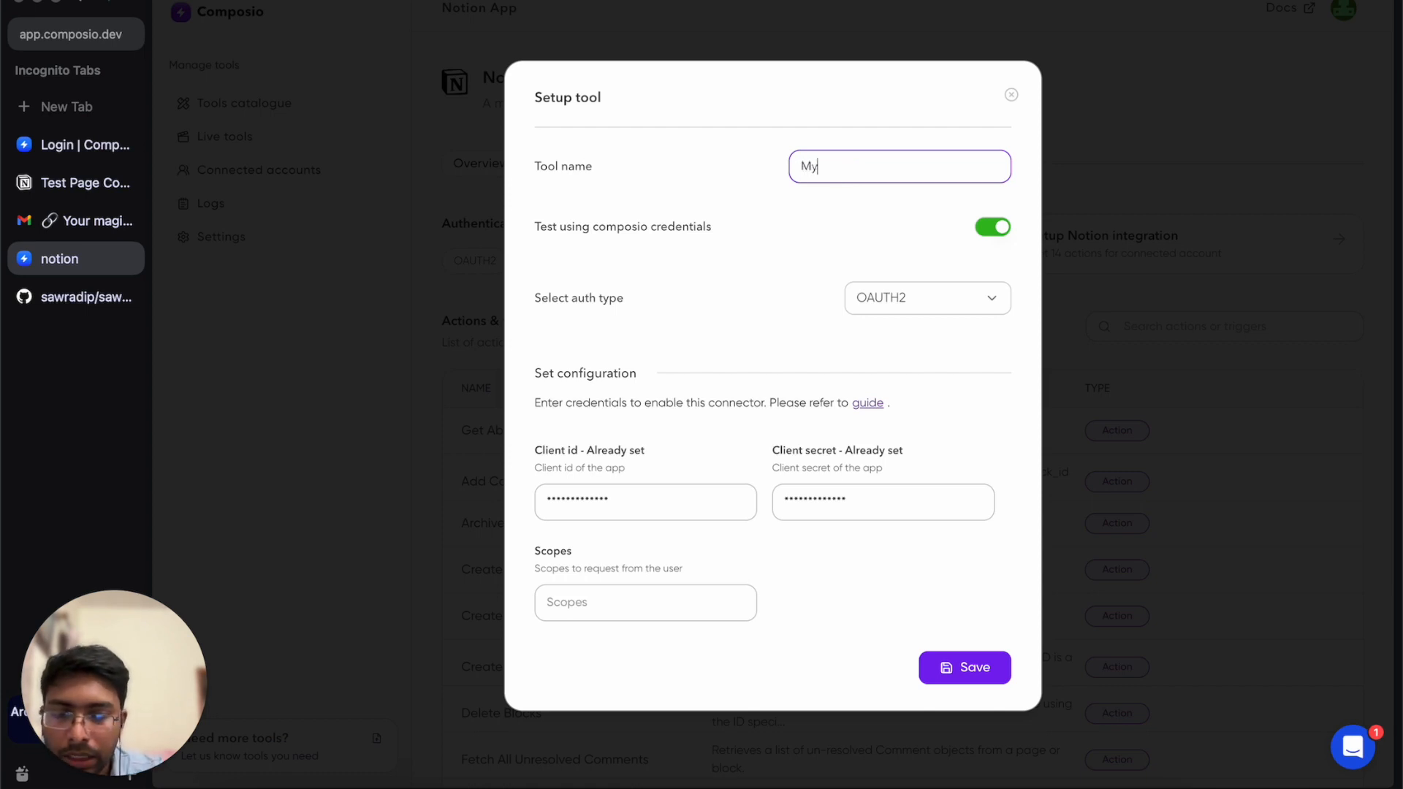
{"action": "type", "text": "NotionApp"}
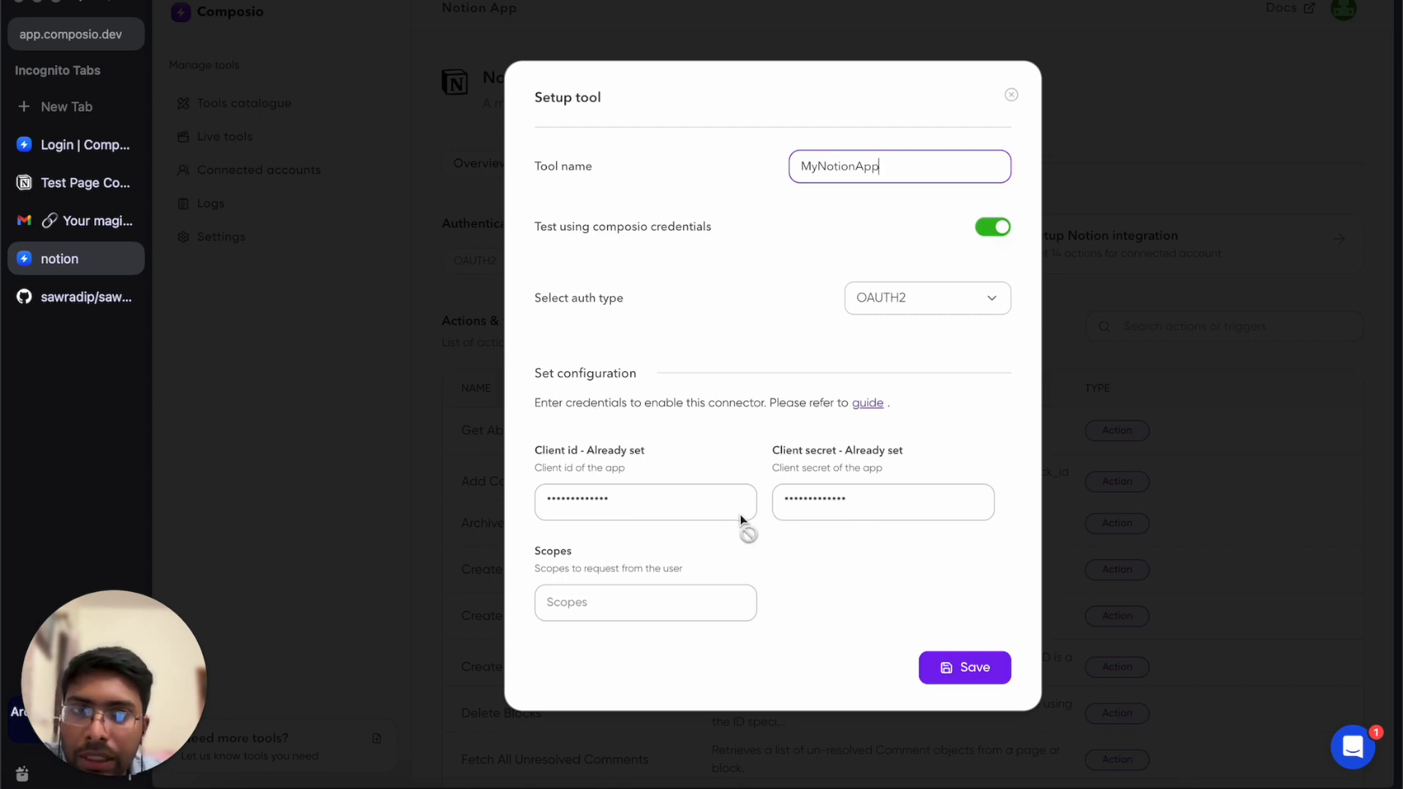
{"action": "left_click", "coordinate": [995, 232]}
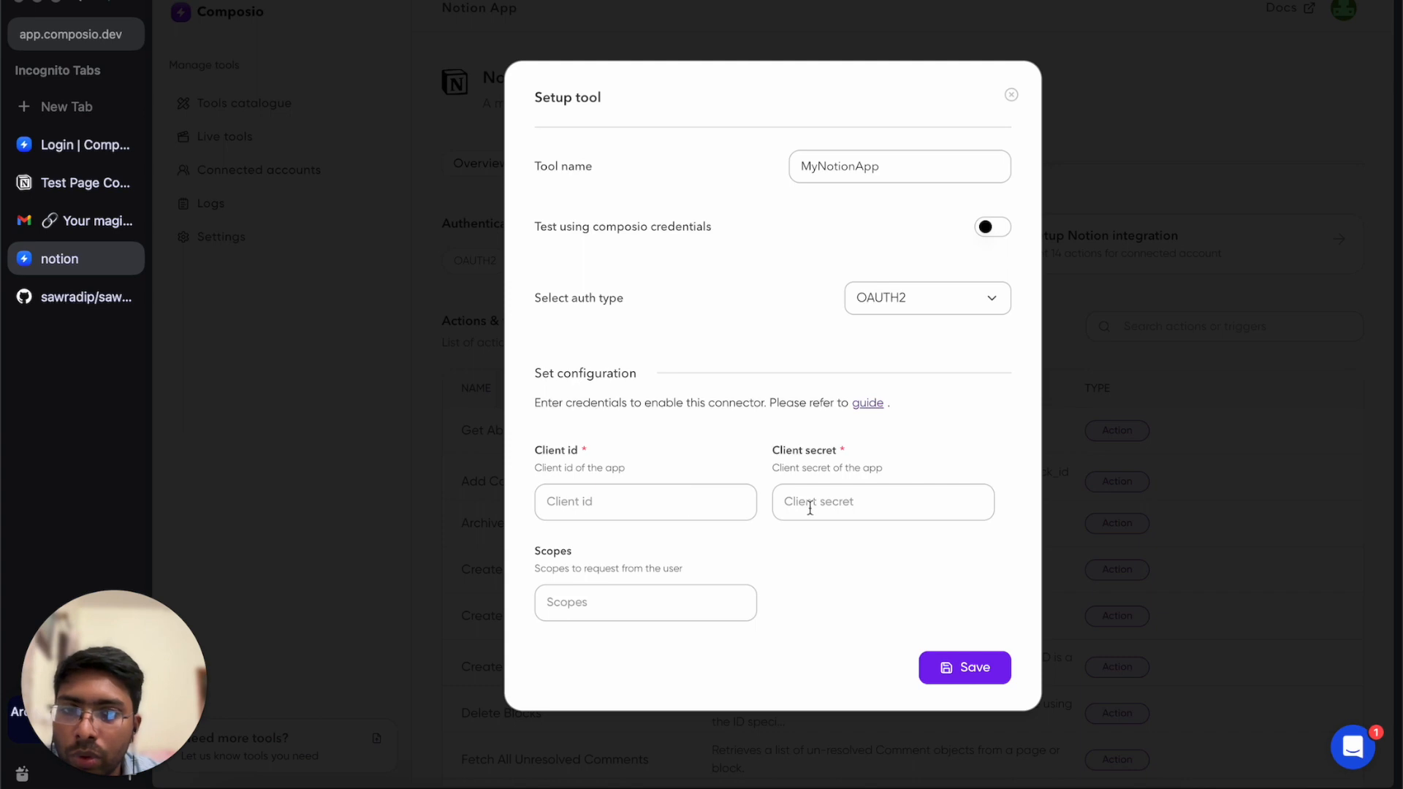
{"action": "left_click", "coordinate": [1000, 232]}
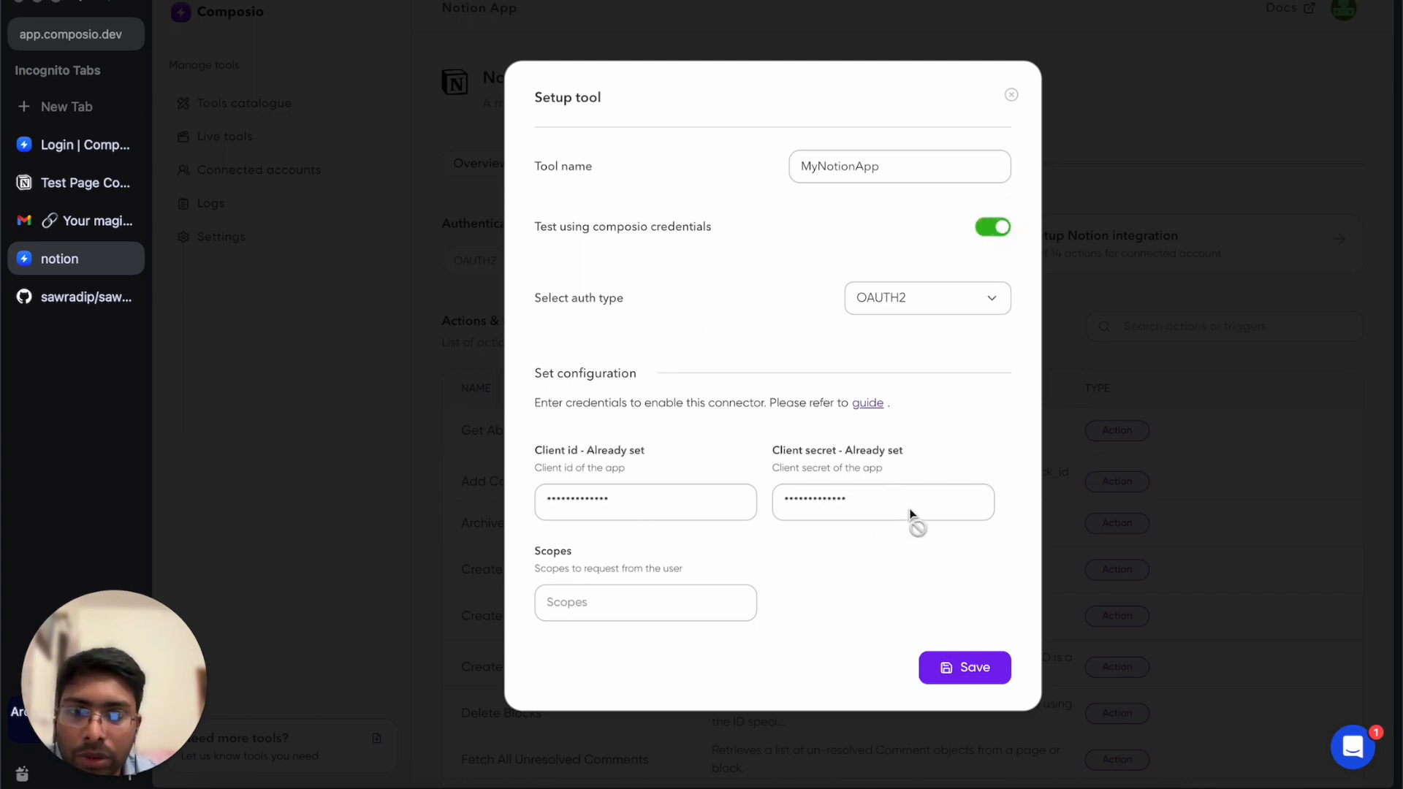
{"action": "left_click", "coordinate": [965, 669]}
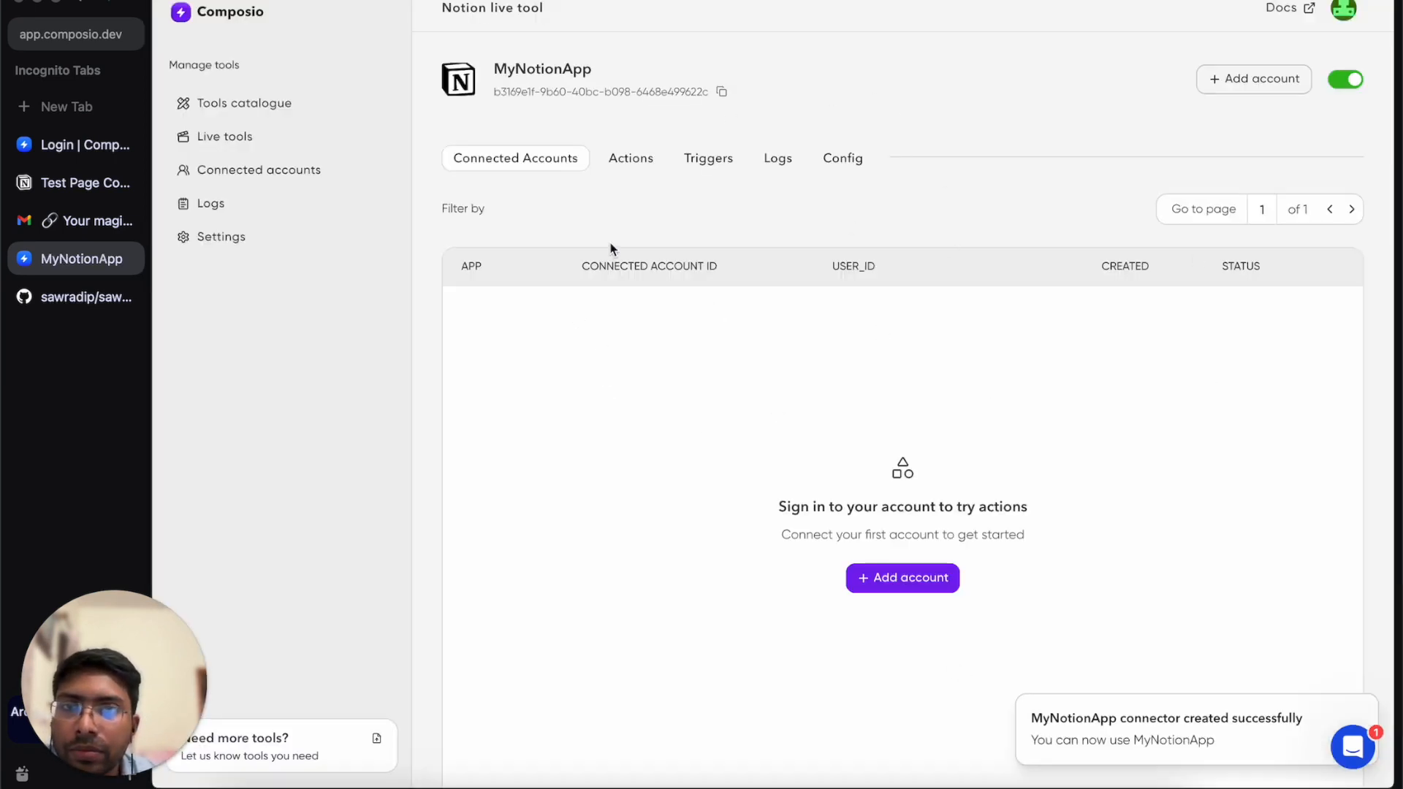
Open MyNotionApp from Live tools, add an account, and grant Composio access to Notion.
{"action": "left_click", "coordinate": [269, 150]}
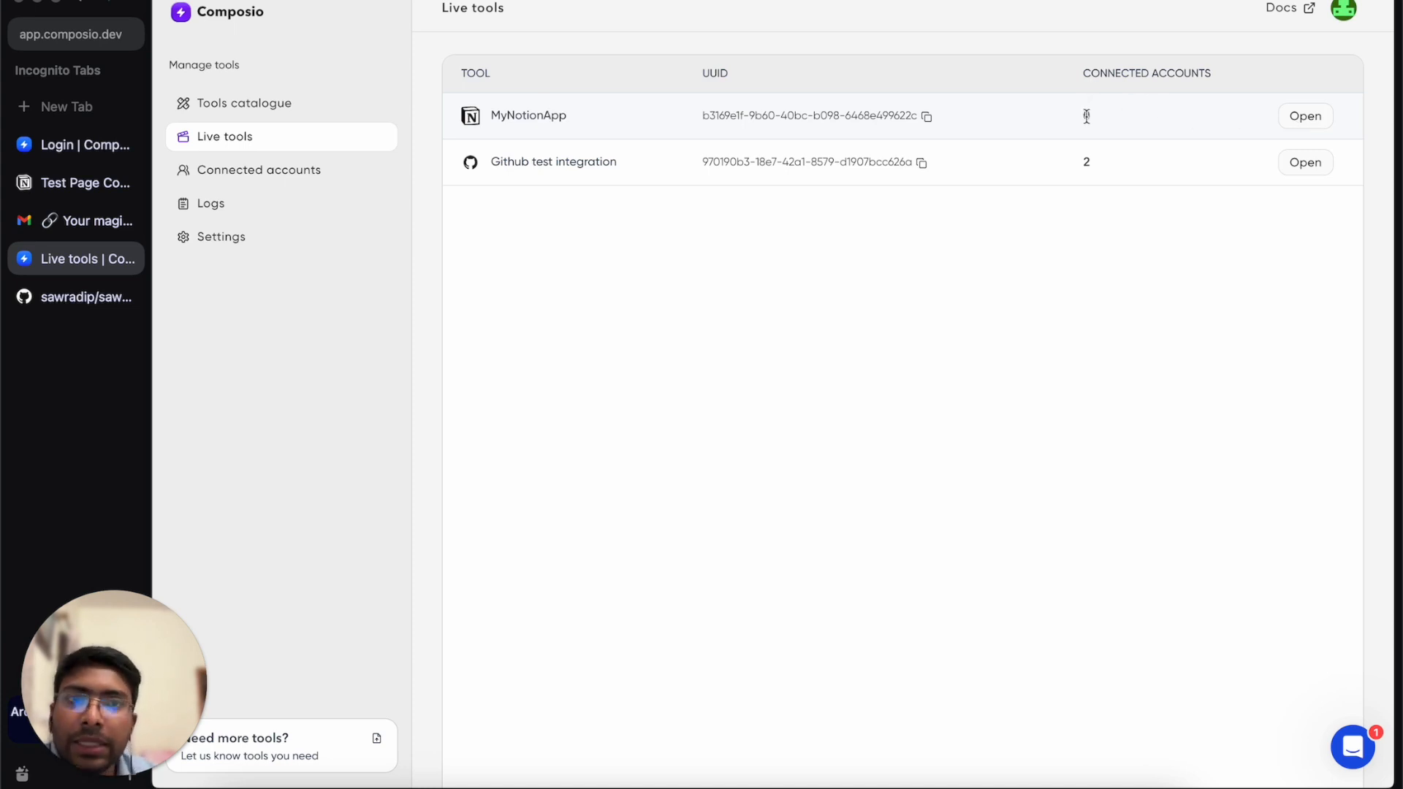
{"action": "left_click", "coordinate": [1309, 119]}
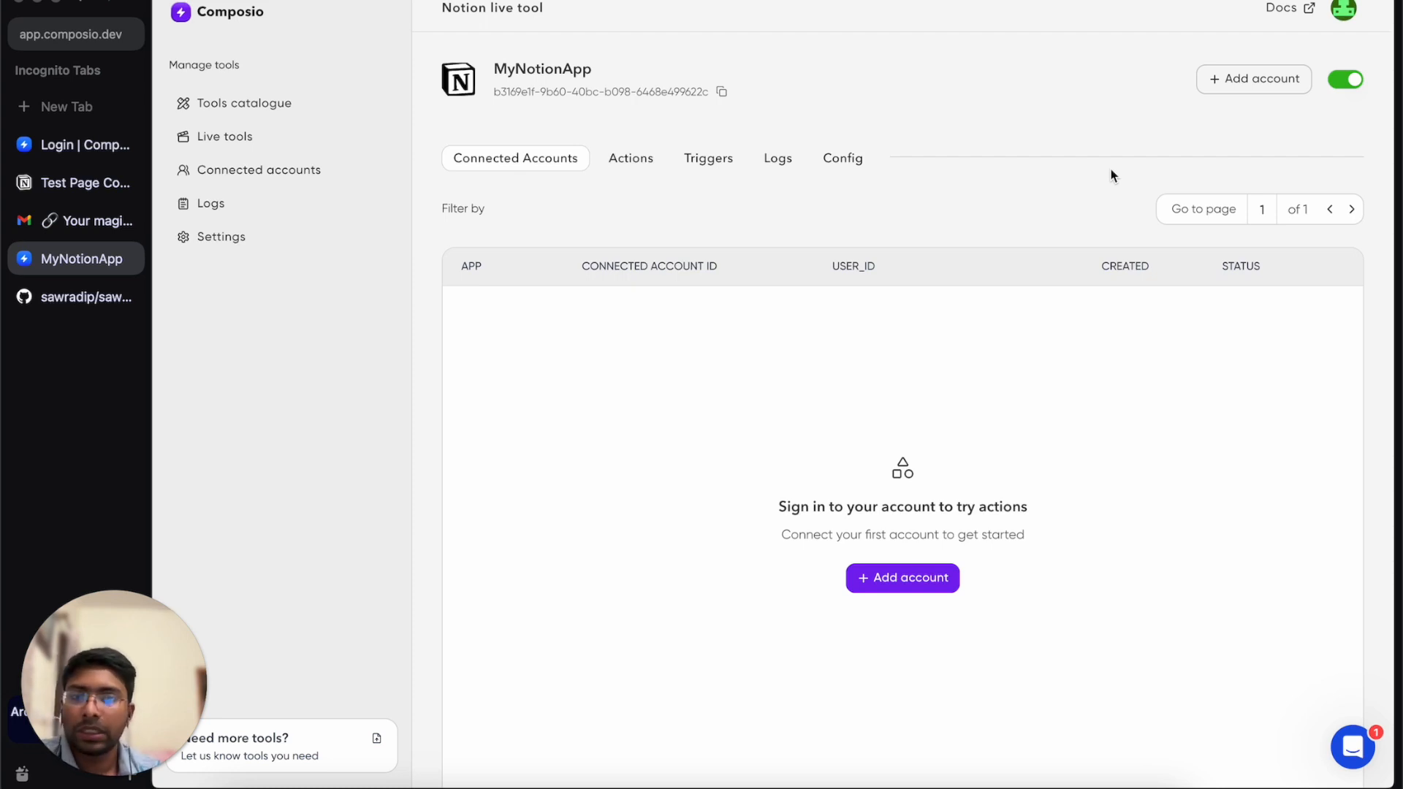
{"action": "left_click", "coordinate": [918, 579]}
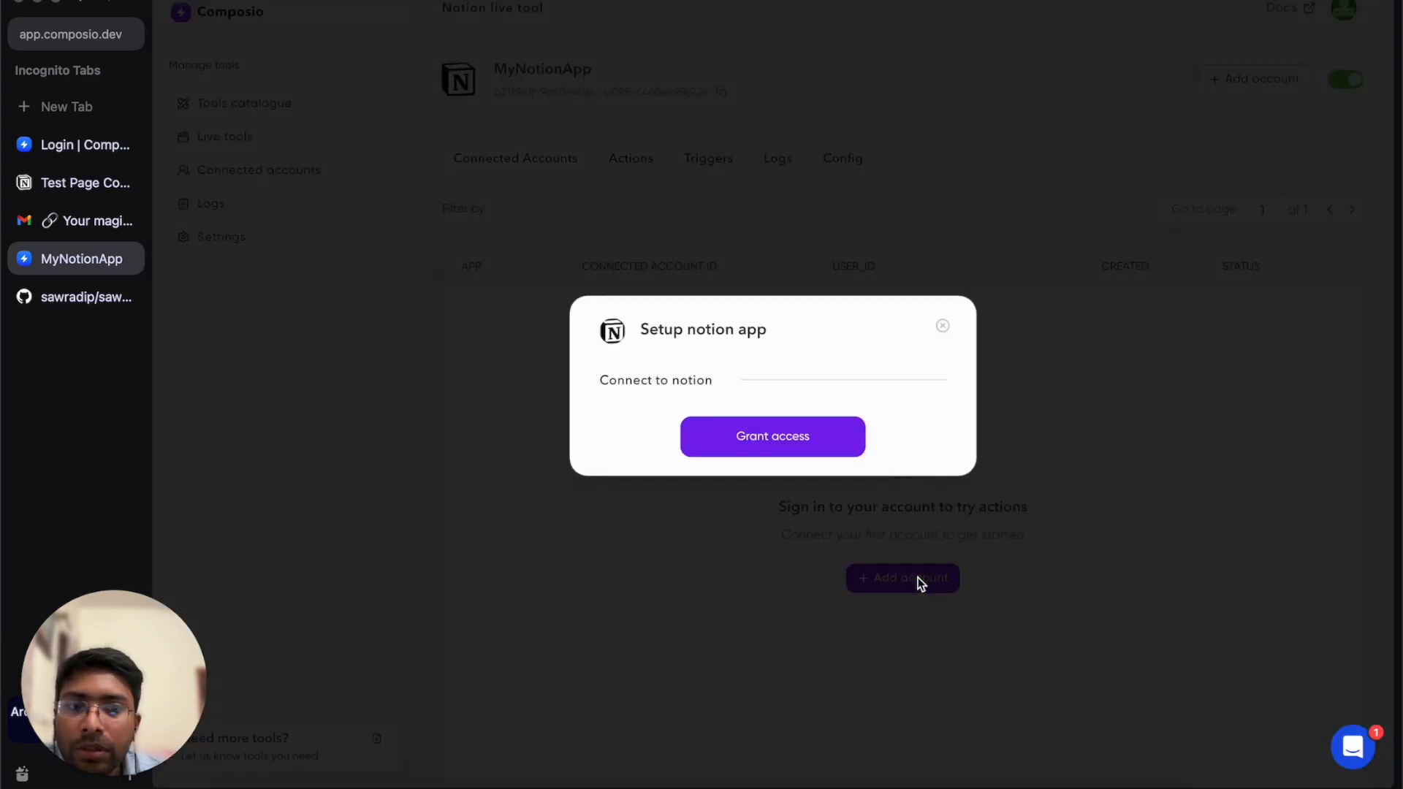
{"action": "left_click", "coordinate": [794, 438]}
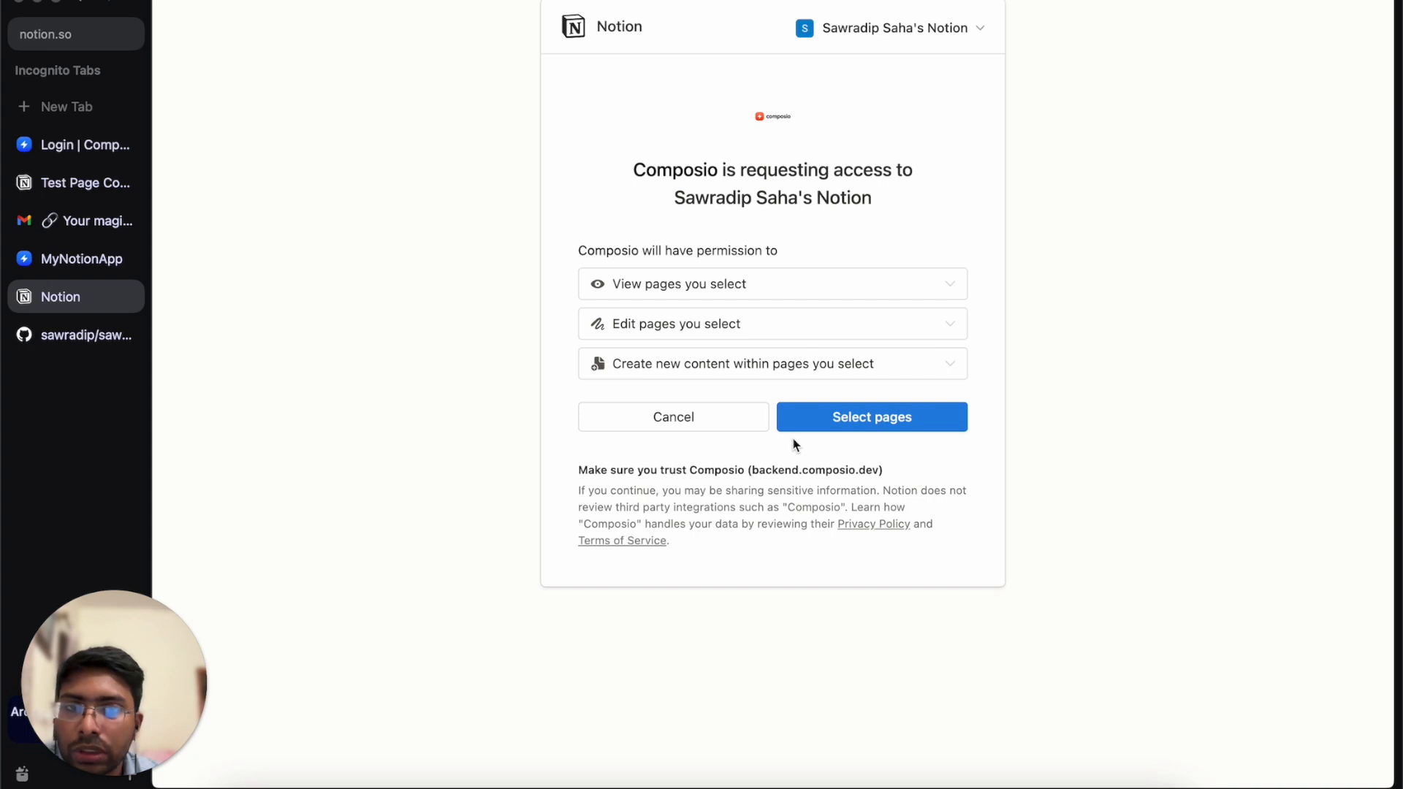
Share the Getting Started page with Composio and allow access in Notion.
{"action": "left_click", "coordinate": [895, 422]}
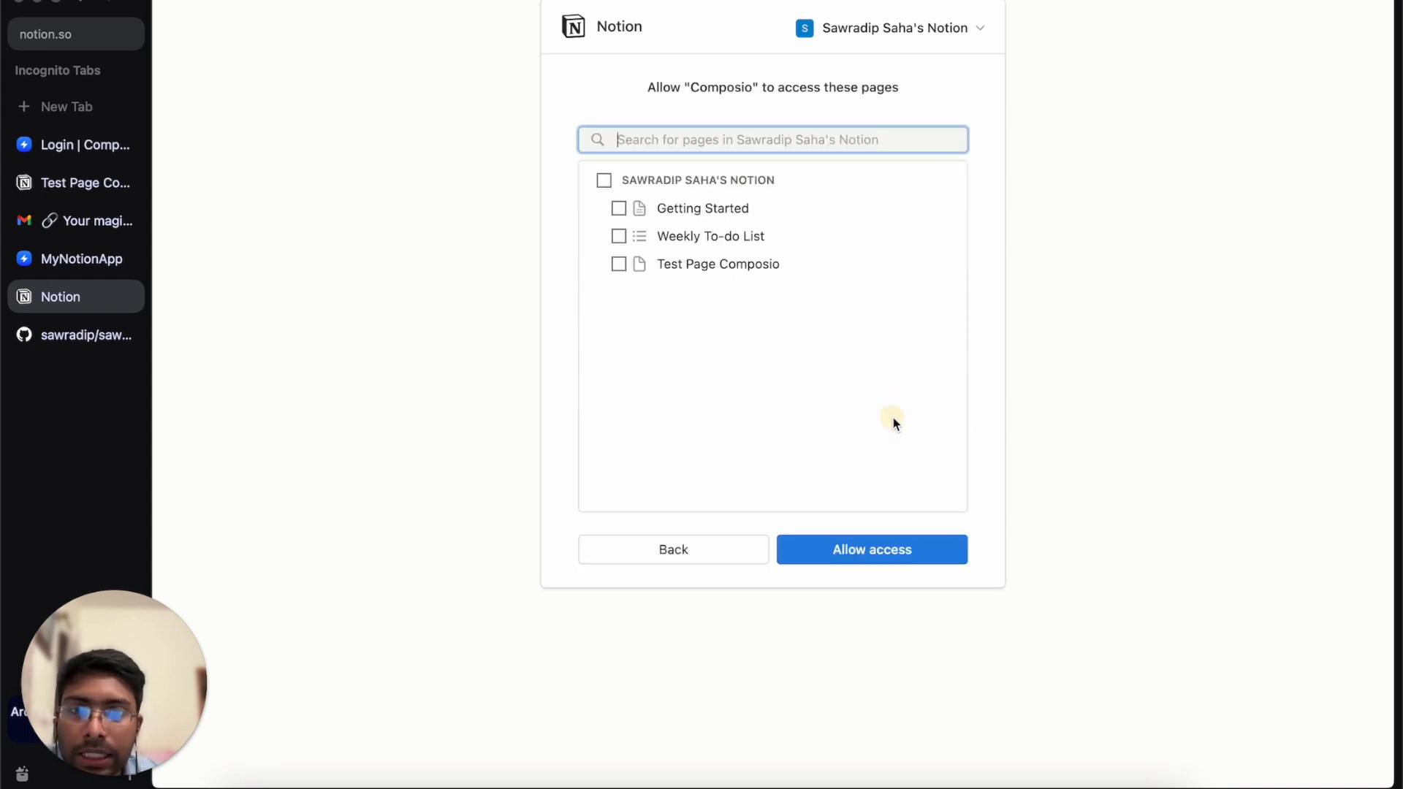
{"action": "left_click", "coordinate": [619, 209]}
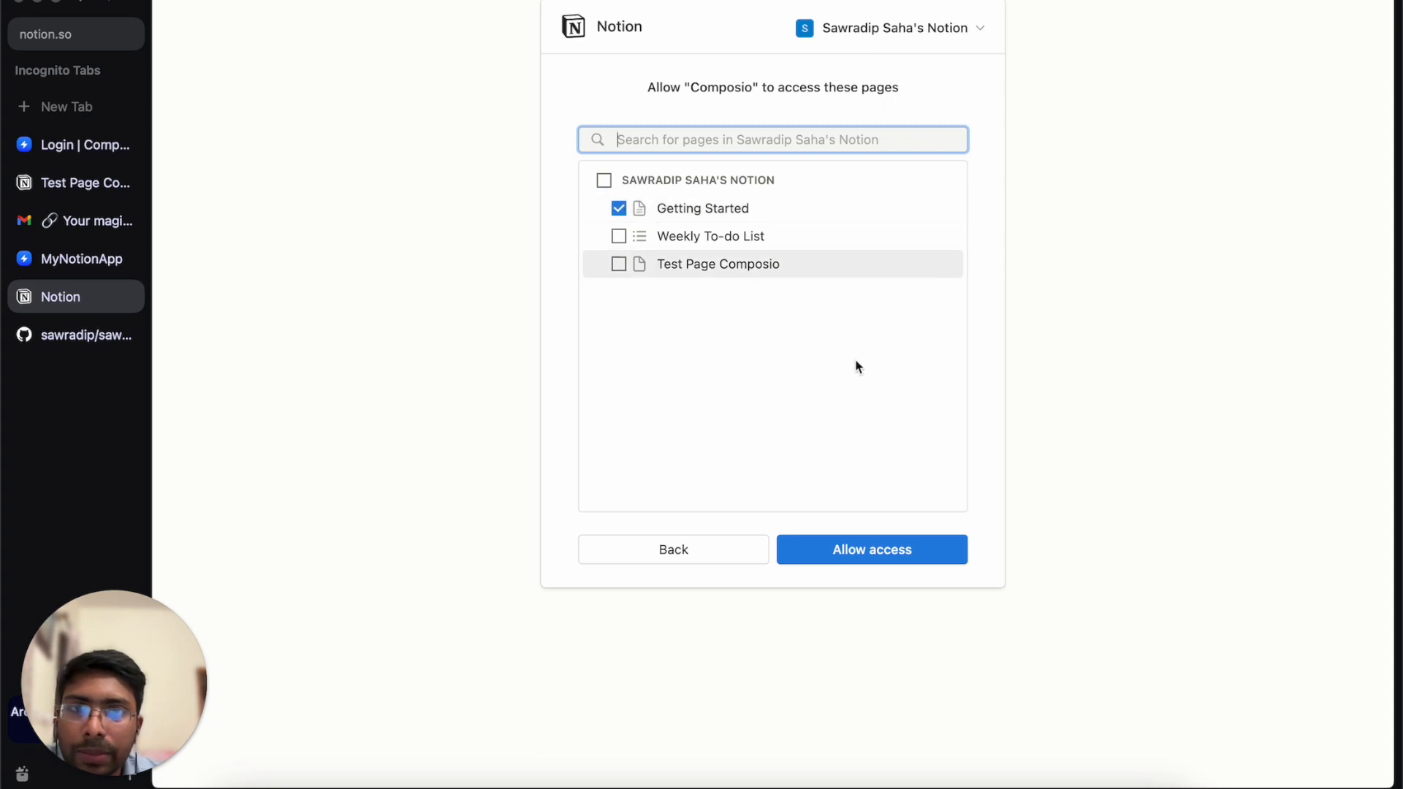
{"action": "left_click", "coordinate": [892, 559]}
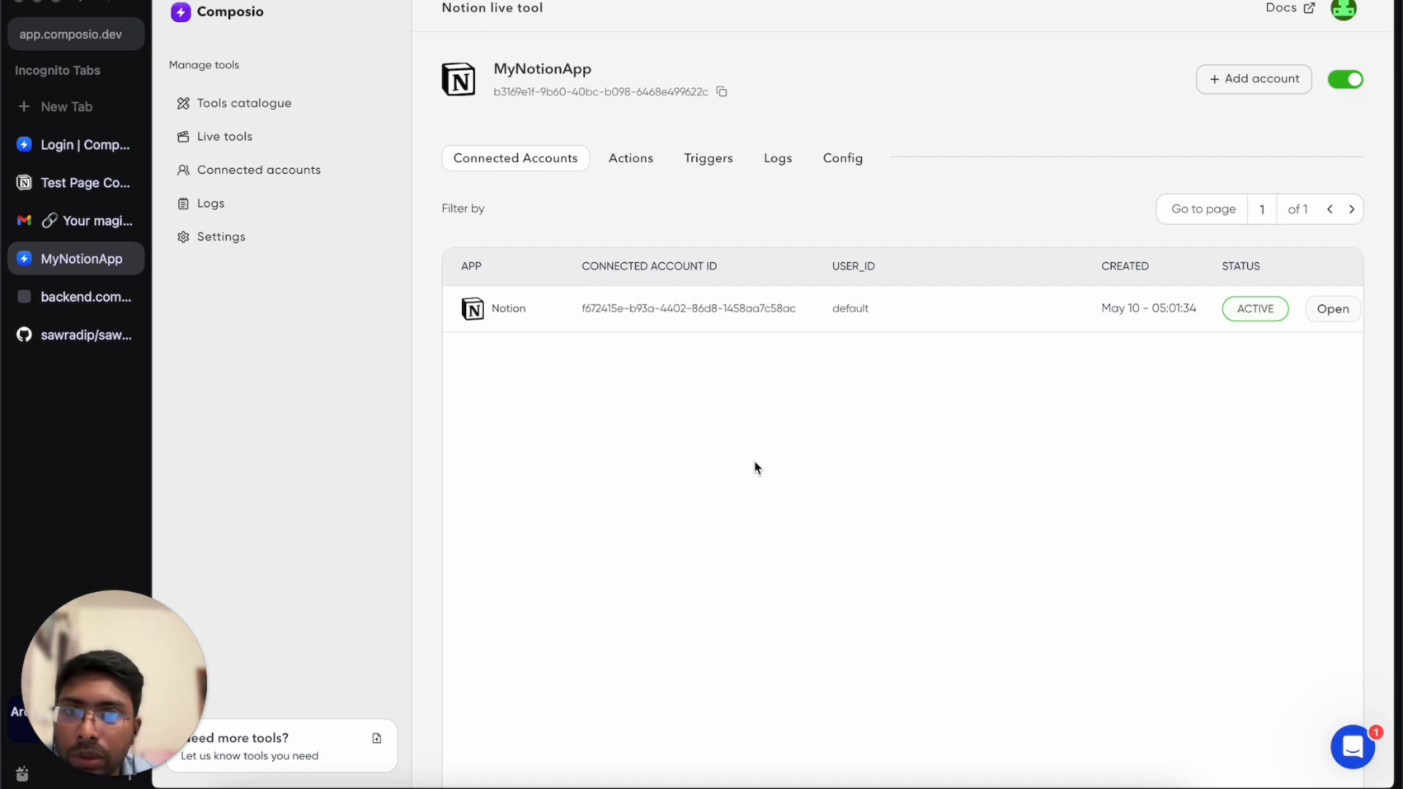
In Connected accounts, open the second GitHub account, created May 06.
{"action": "left_click", "coordinate": [237, 176]}
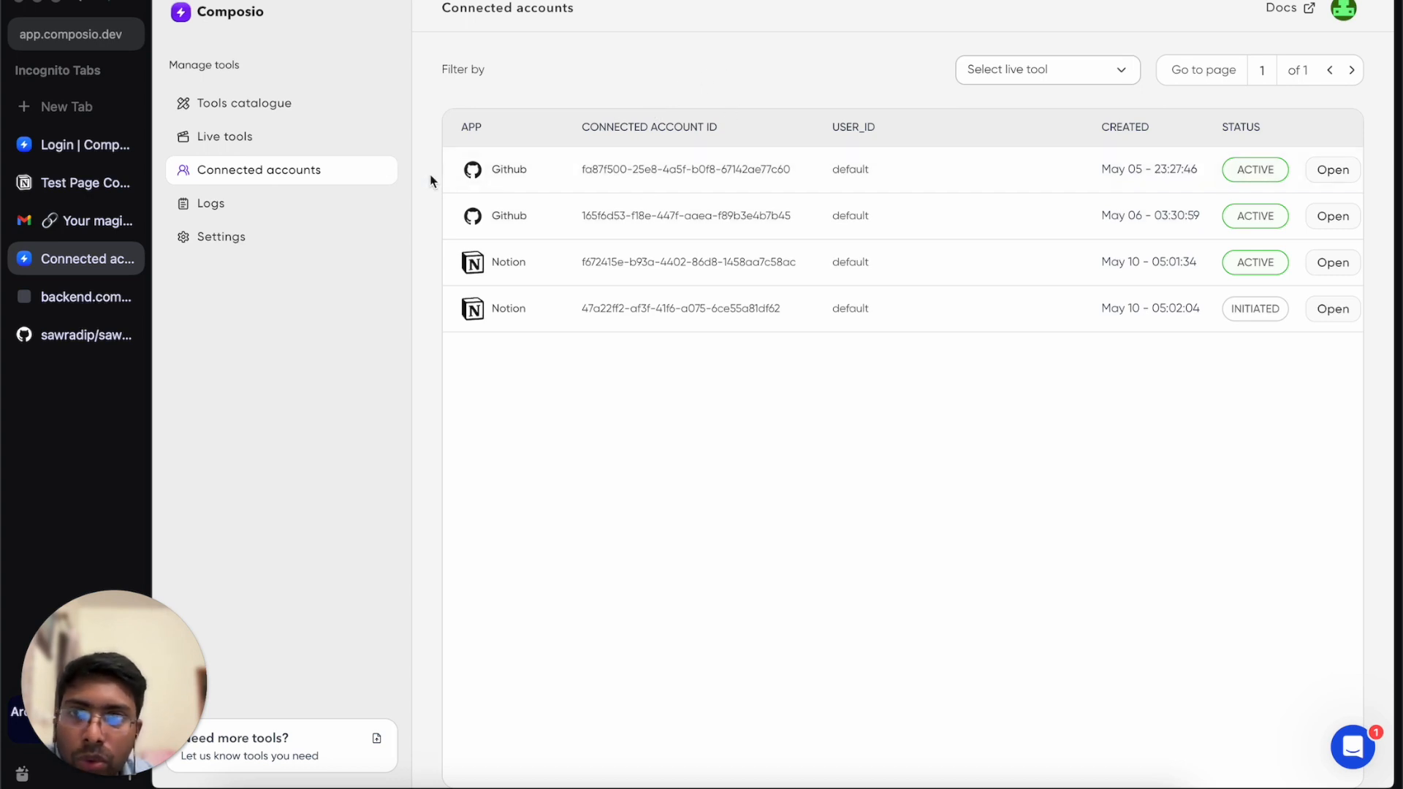
{"action": "left_click", "coordinate": [322, 146]}
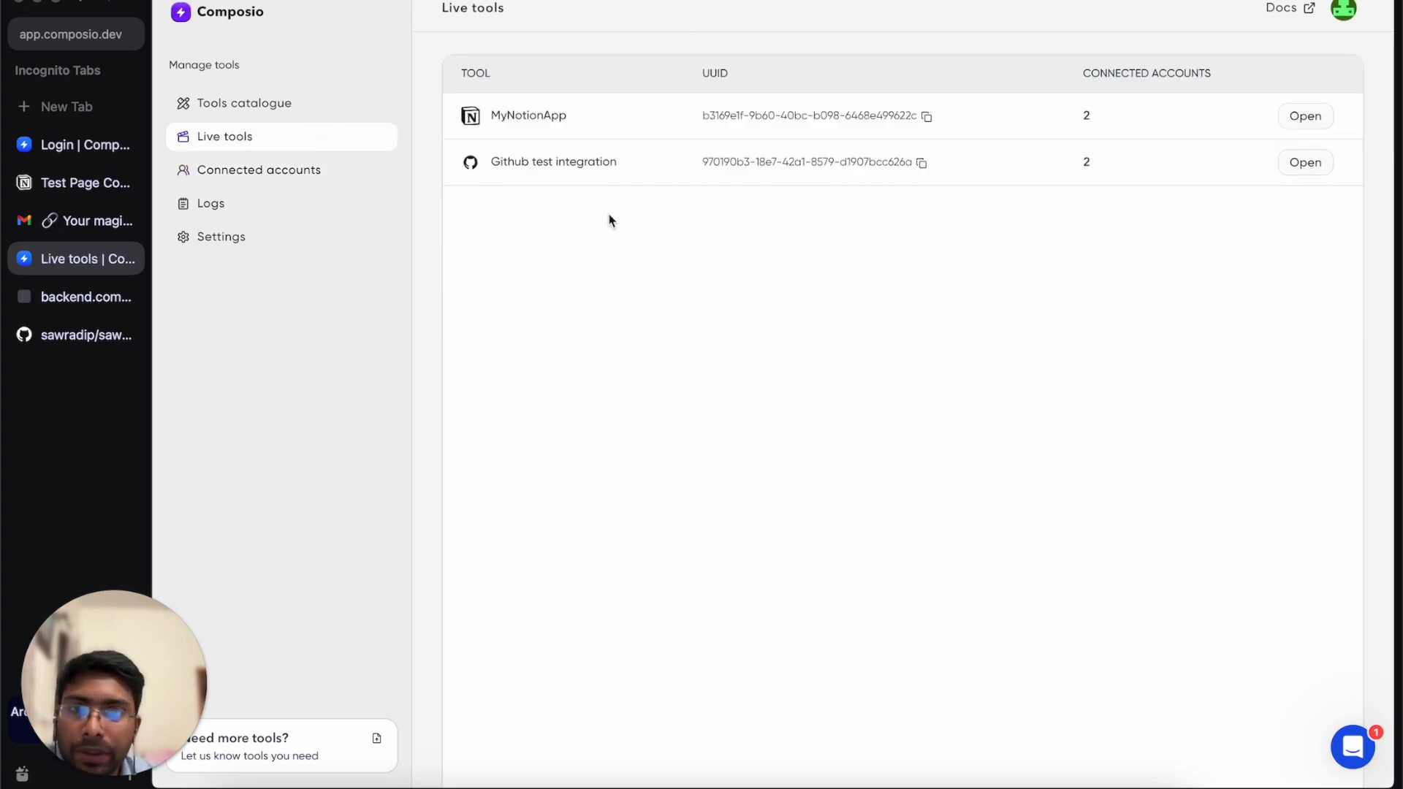
{"action": "left_click", "coordinate": [259, 183]}
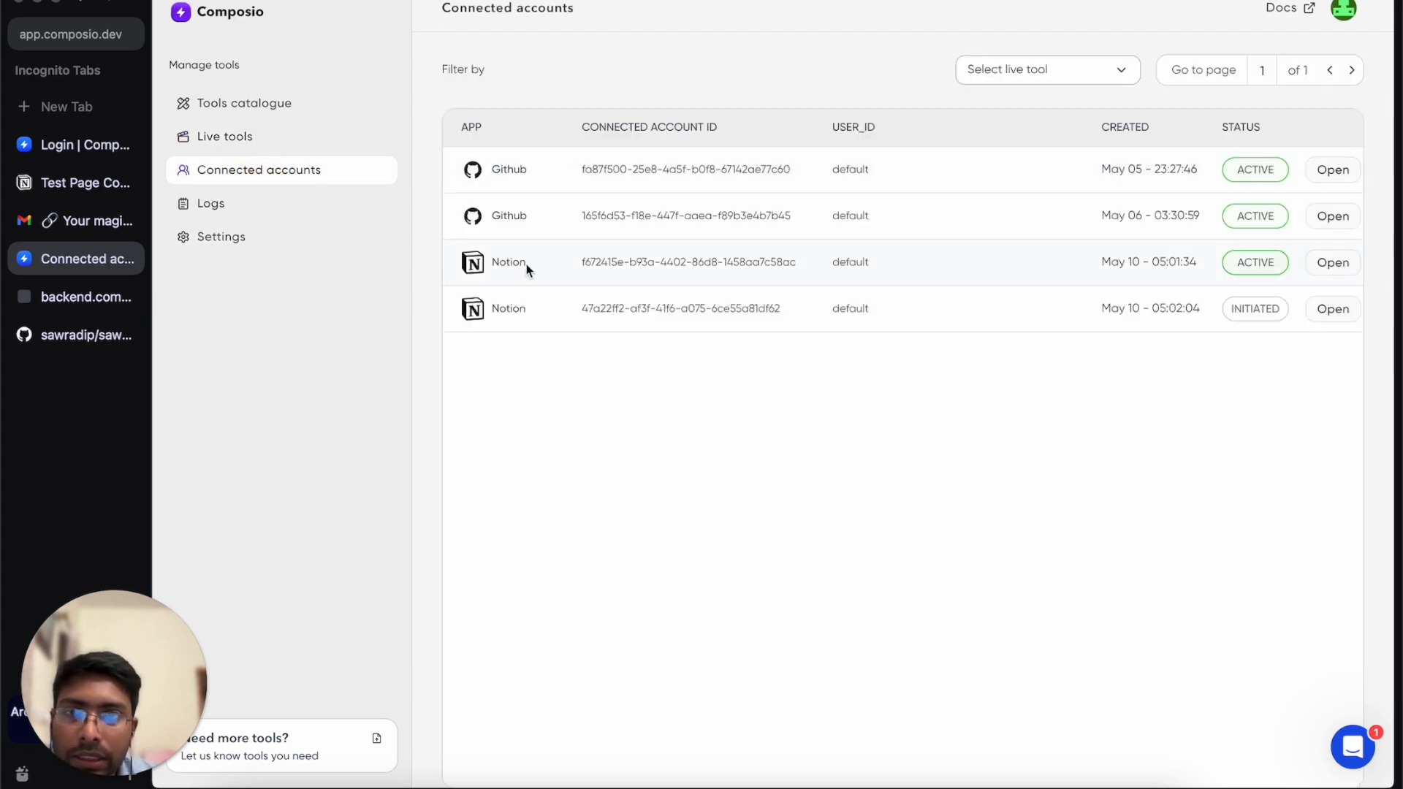
{"action": "left_click", "coordinate": [224, 136]}
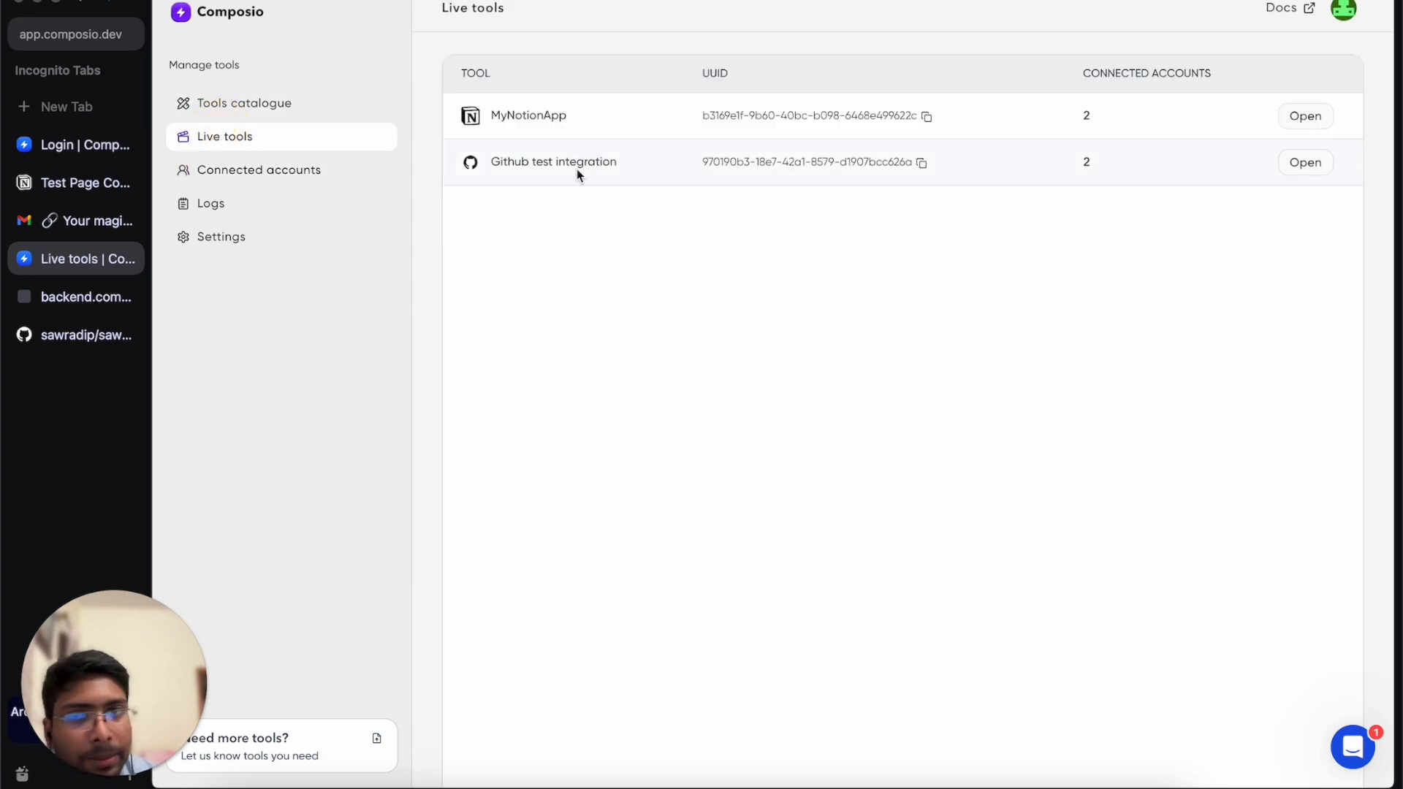
{"action": "left_click", "coordinate": [304, 171]}
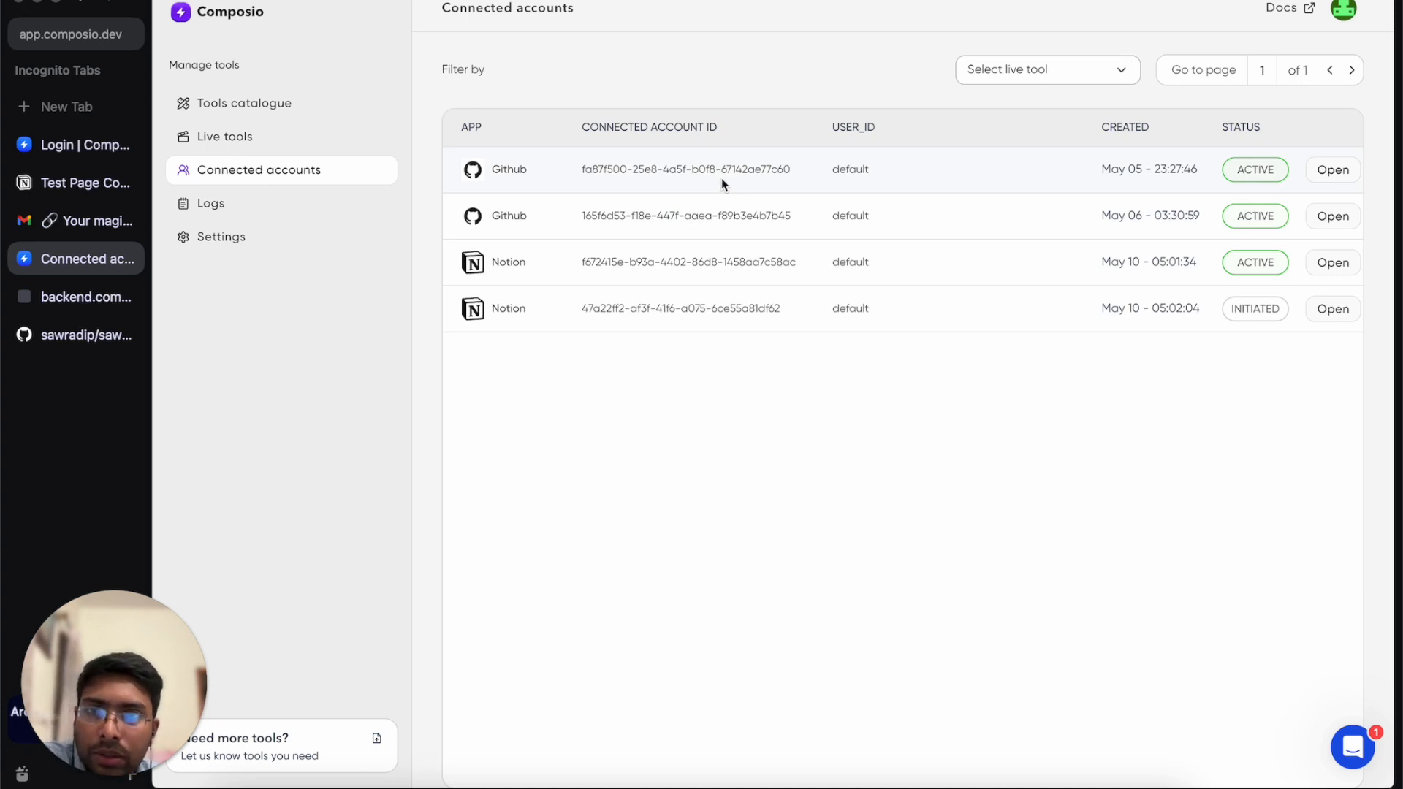
{"action": "left_click", "coordinate": [1324, 221]}
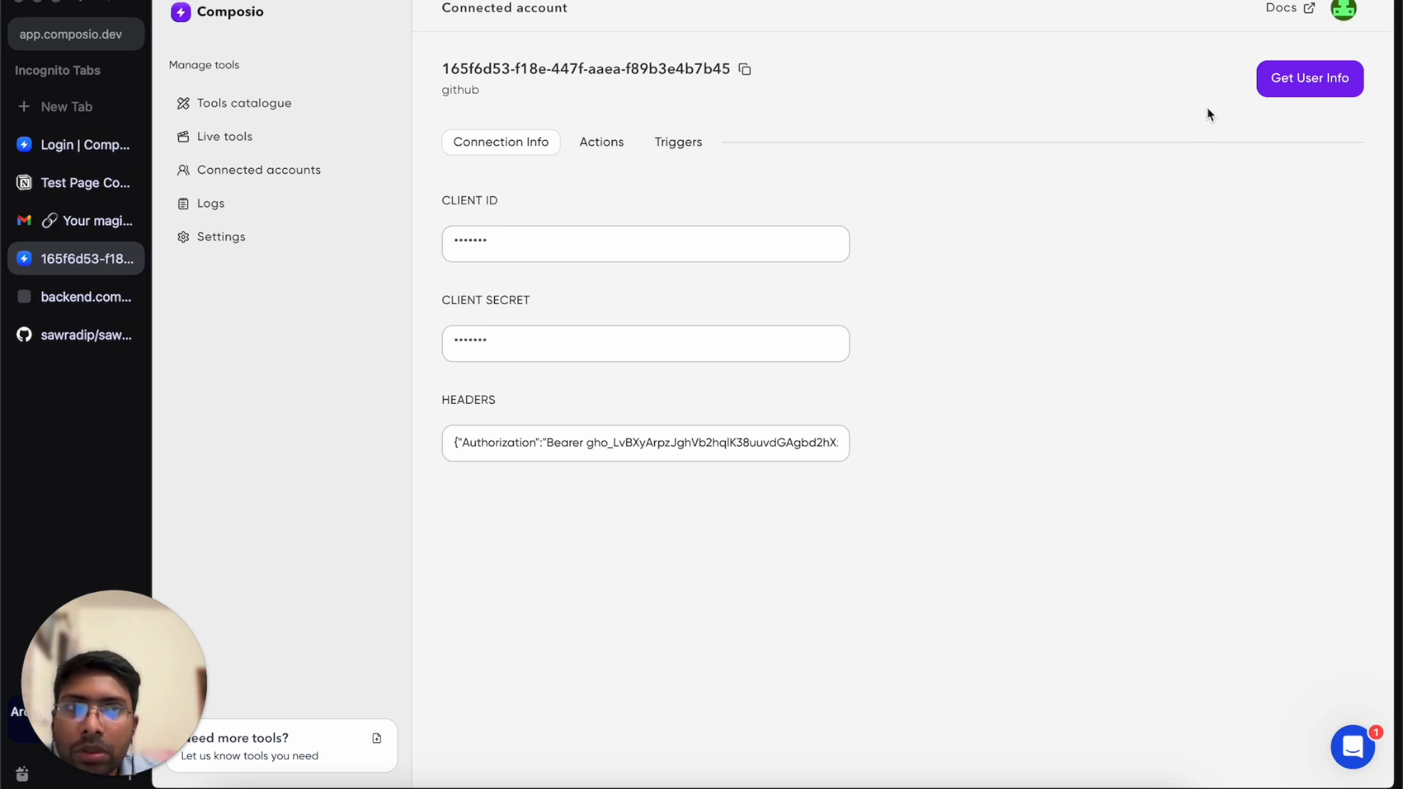
Show the Actions tab listing Create Issue, Star Repo and Get About Me for this GitHub account.
{"action": "left_click", "coordinate": [604, 145]}
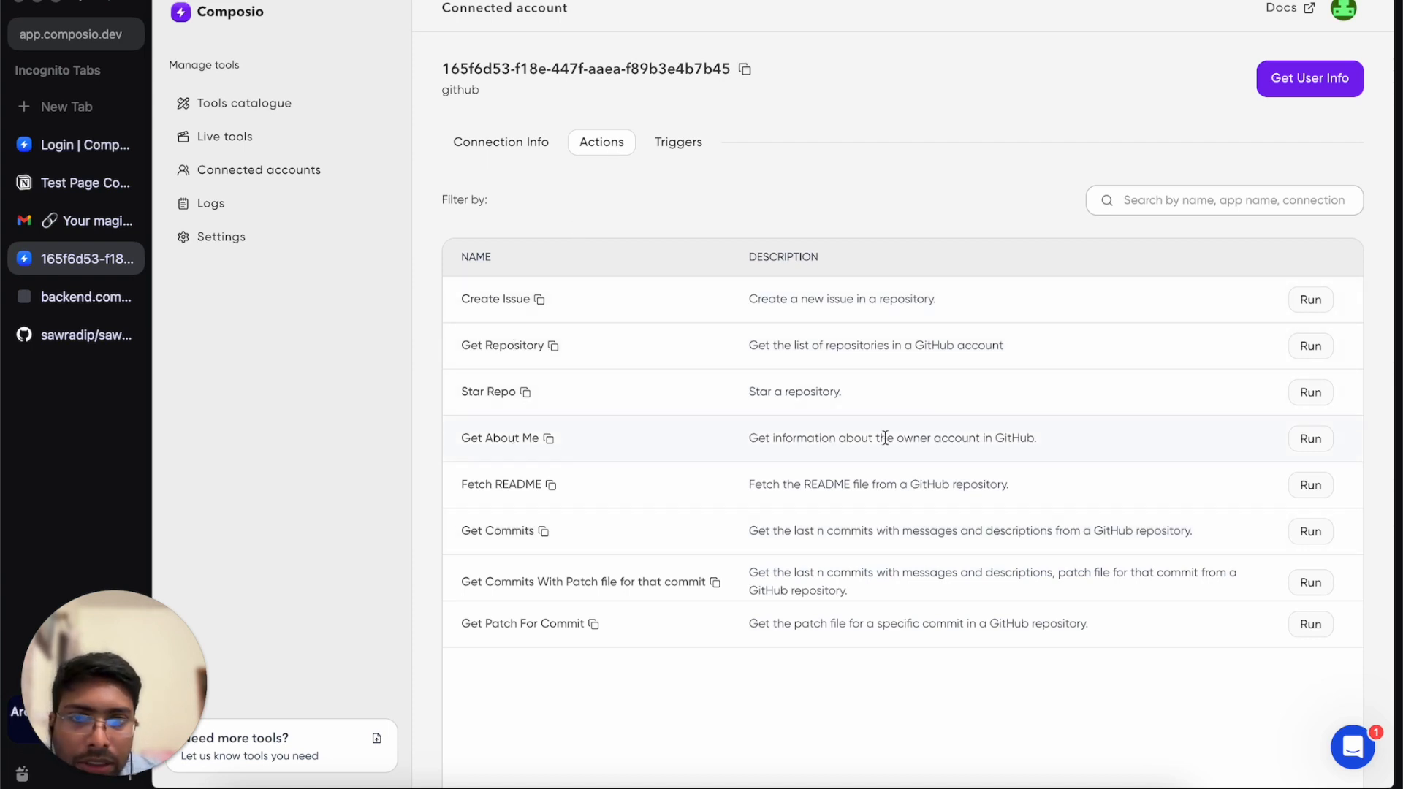
Run Get About Me, check the login value in the JSON response, and close the playground.
{"action": "left_click", "coordinate": [1310, 440]}
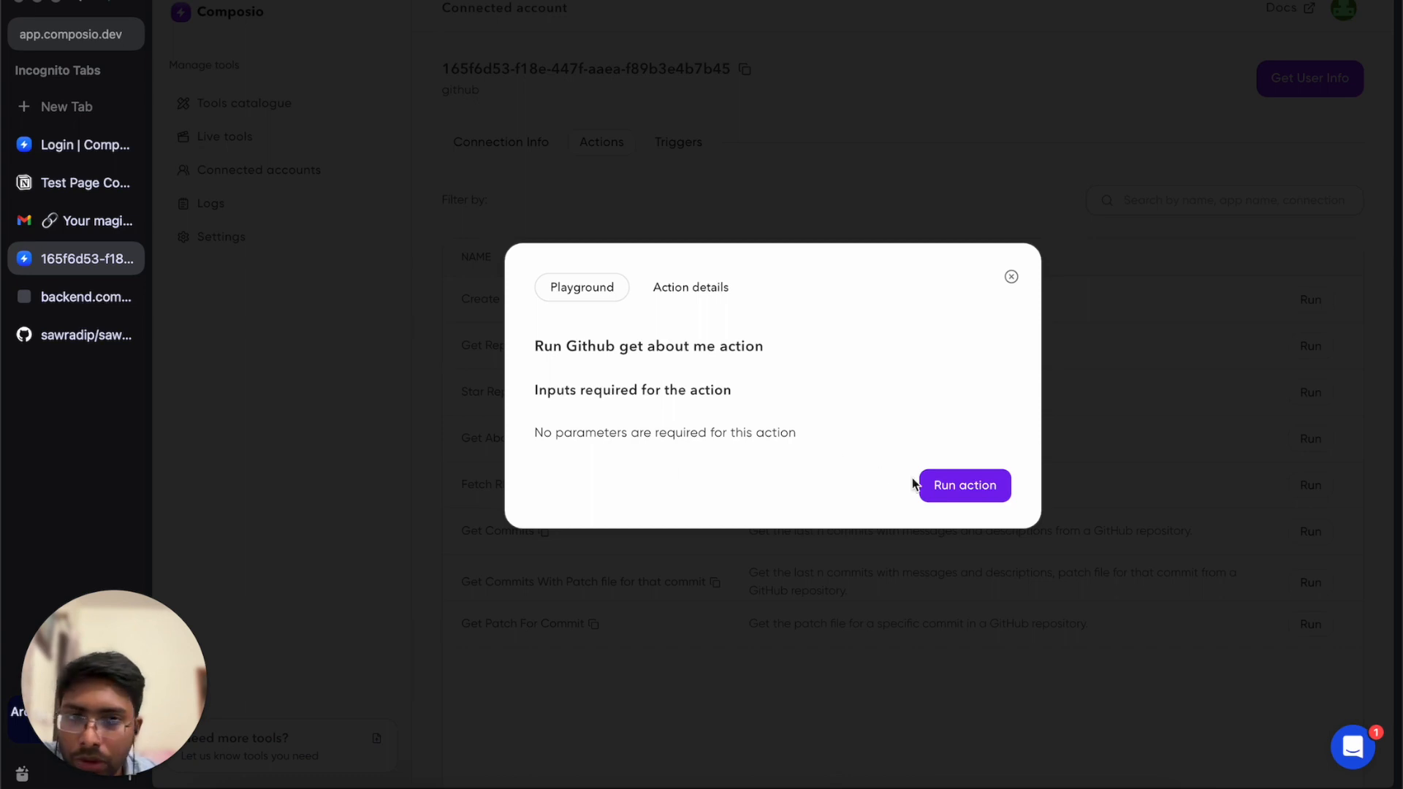
{"action": "left_click", "coordinate": [963, 490]}
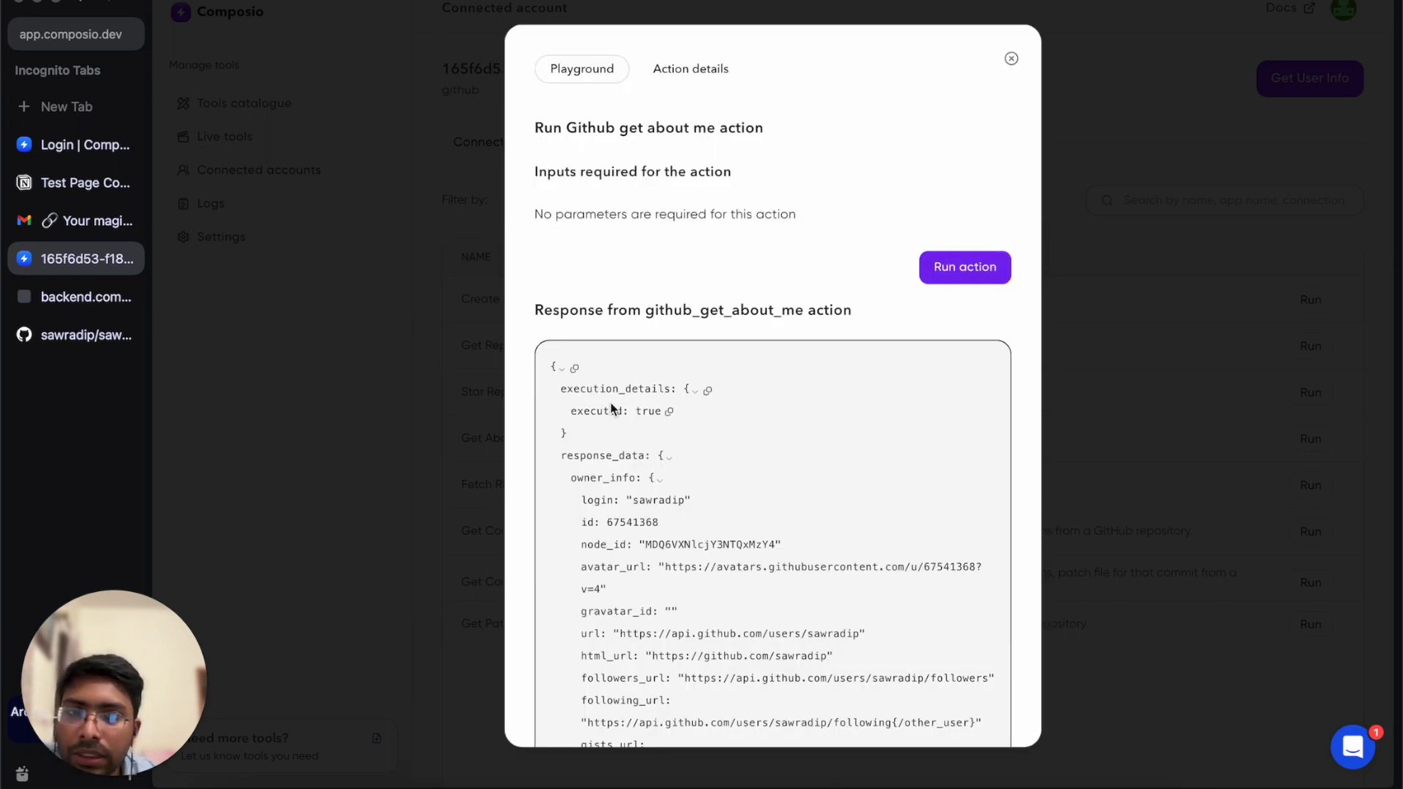
{"action": "scroll", "coordinate": [612, 408], "scroll_direction": "down", "scroll_amount": 3}
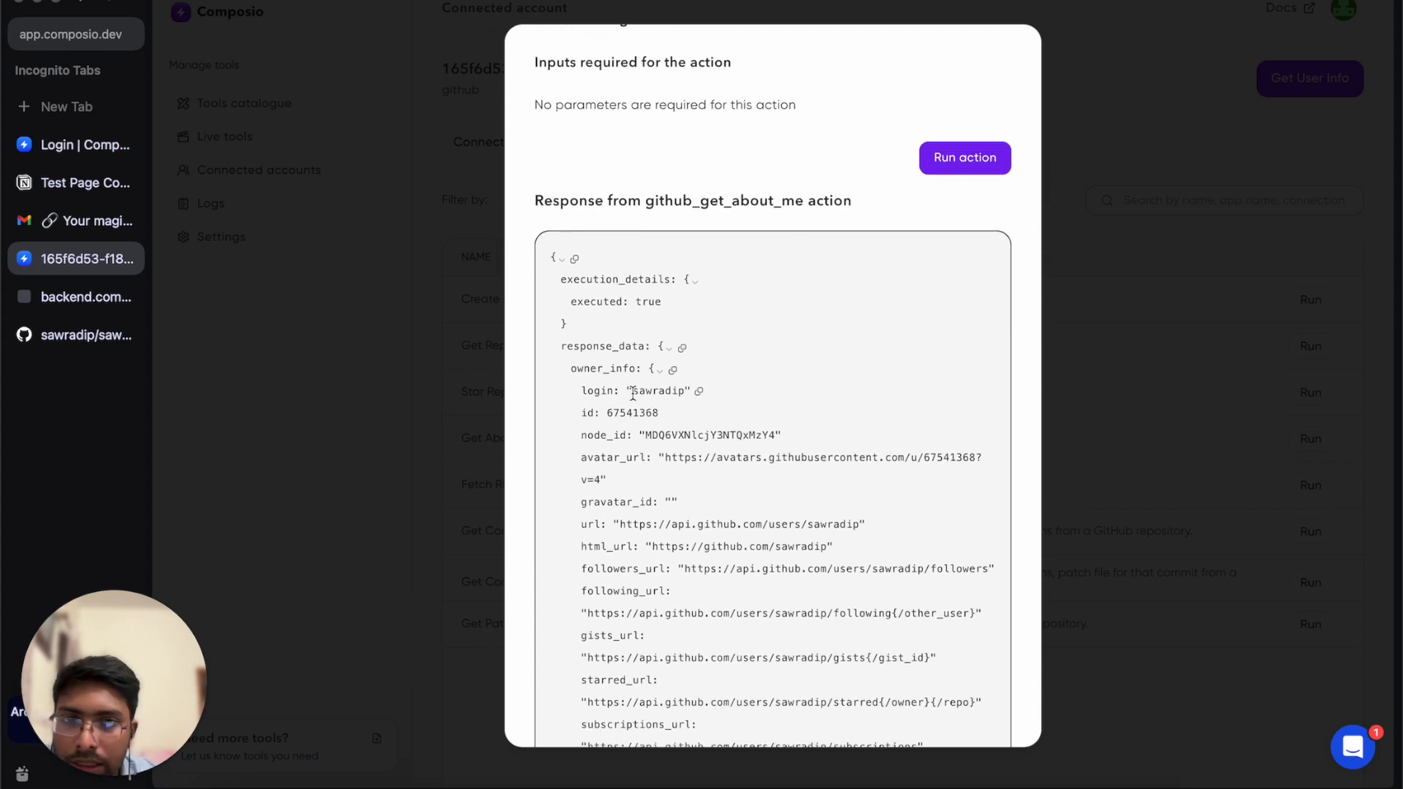
{"action": "left_click", "coordinate": [636, 393]}
{"action": "left_click_drag", "start_coordinate": [635, 393], "coordinate": [676, 393]}
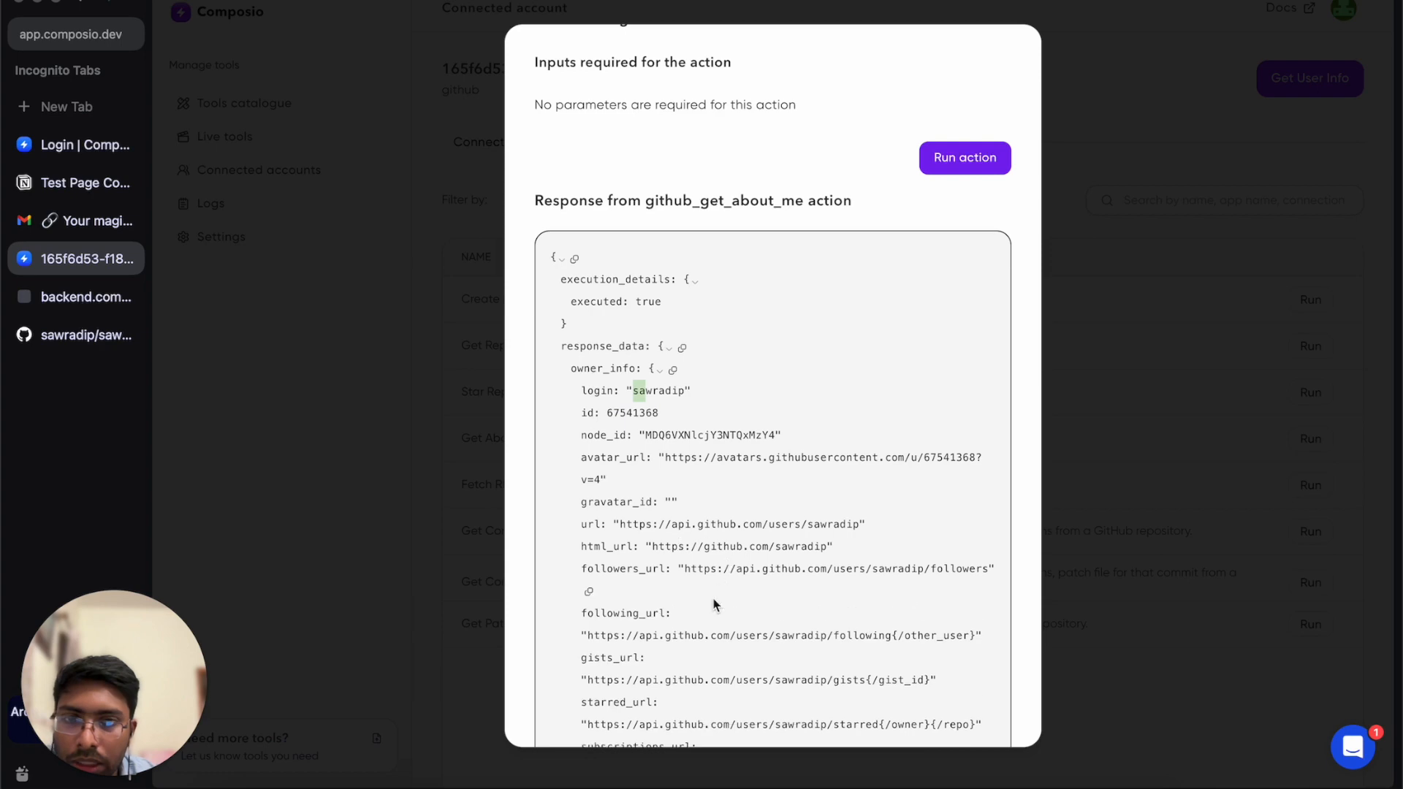
{"action": "scroll", "coordinate": [705, 479], "scroll_direction": "up", "scroll_amount": 3}
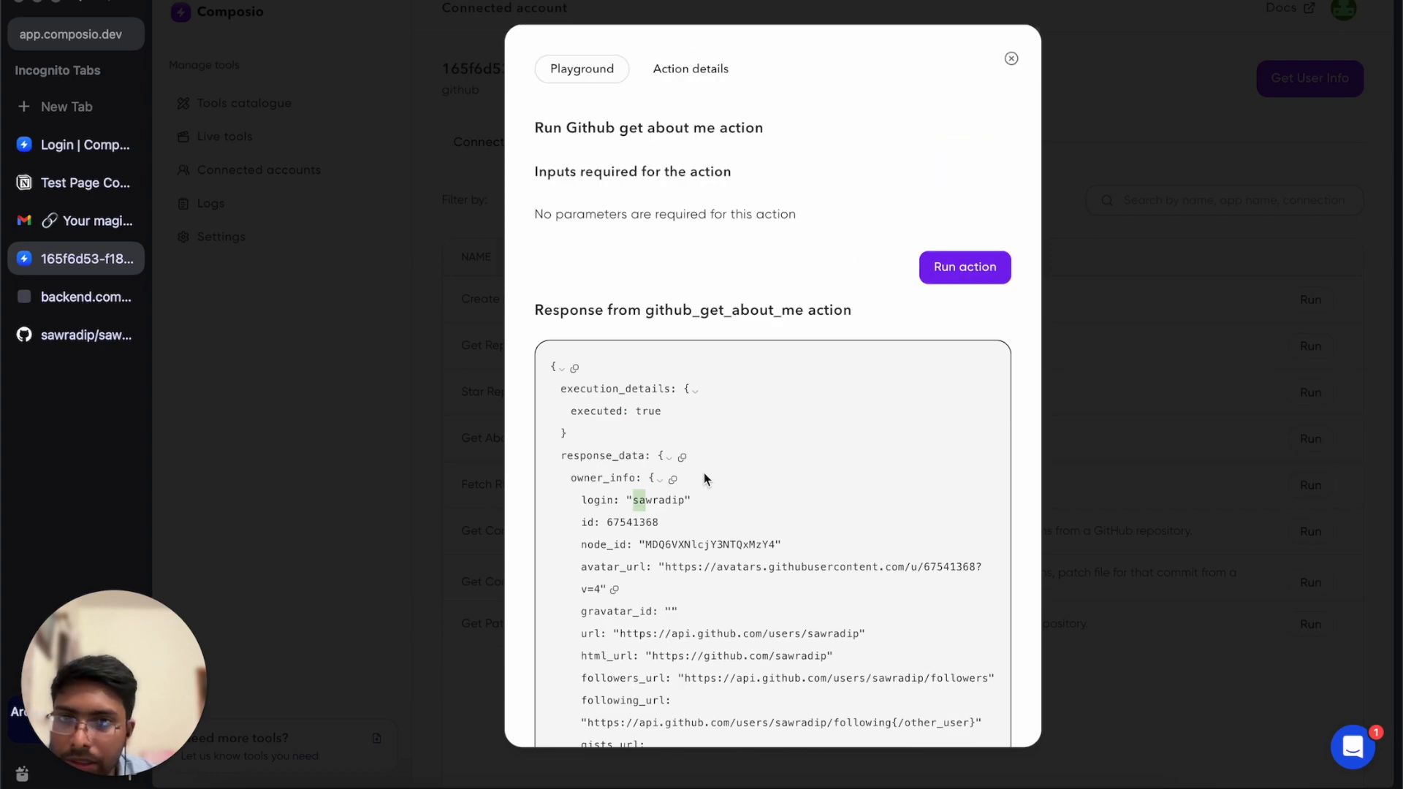
{"action": "left_click", "coordinate": [1011, 60]}
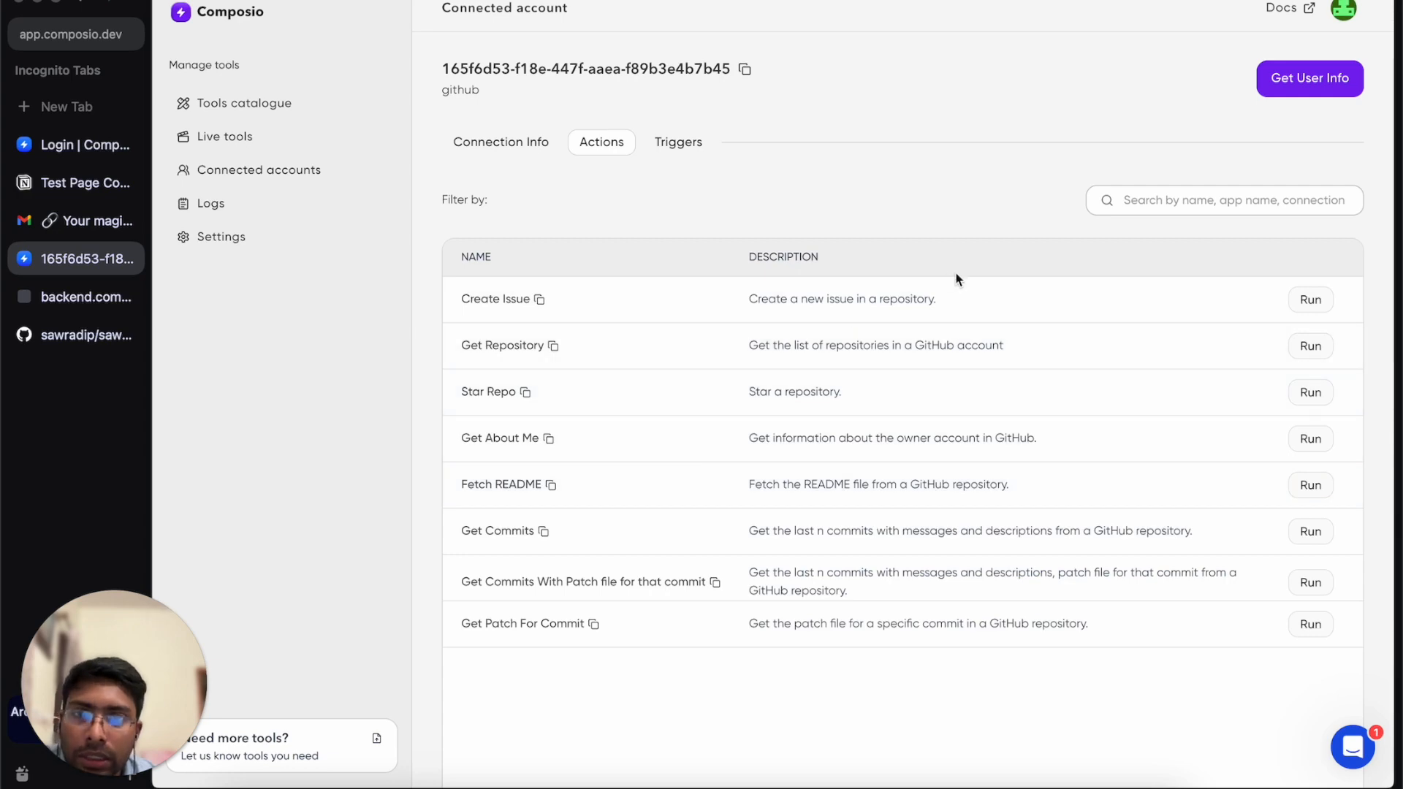
Create issue 'Test with Composio', body 'We are testing with composio actions', in the user's own GitHub repo.
{"action": "left_click", "coordinate": [1302, 305]}
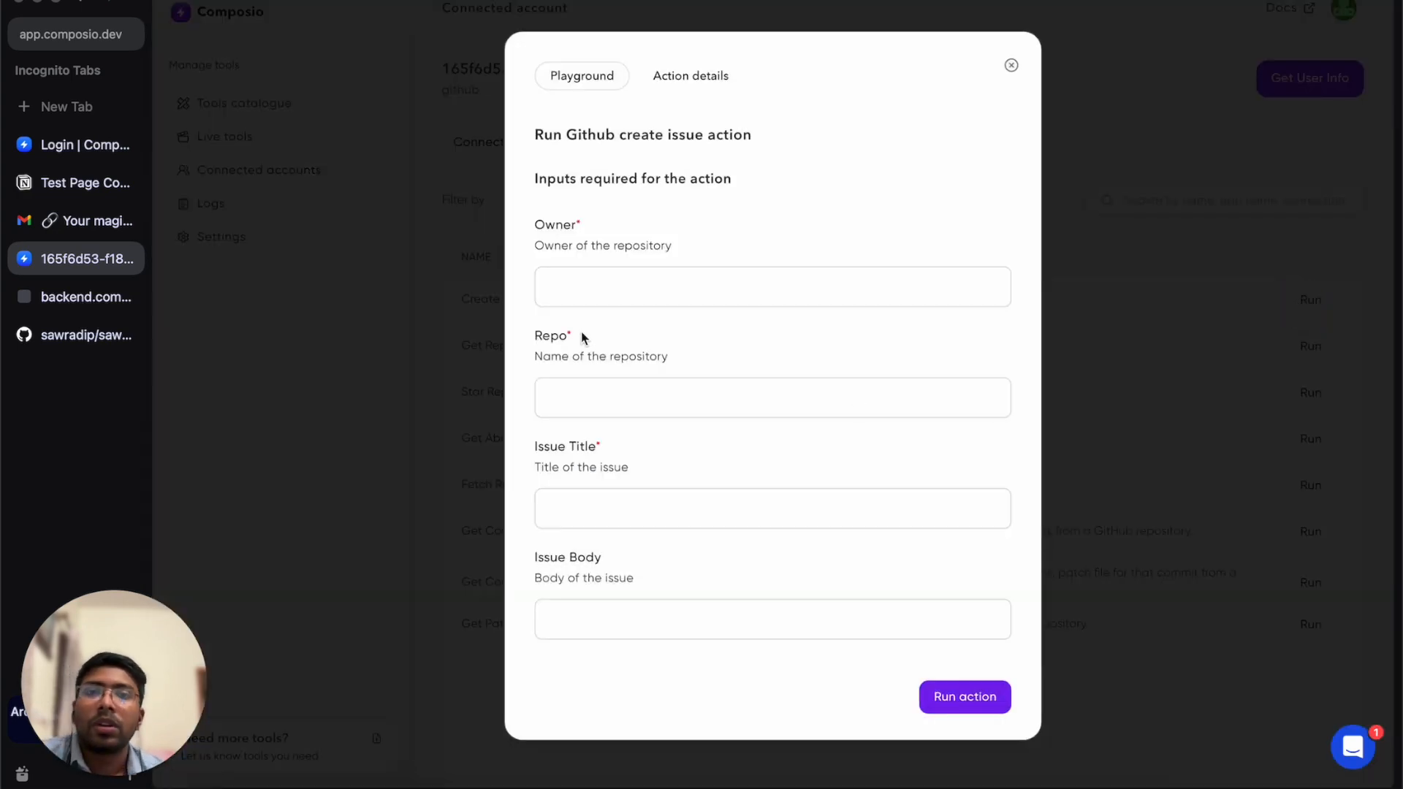
{"action": "left_click", "coordinate": [567, 283]}
{"action": "type", "text": "sawradip"}
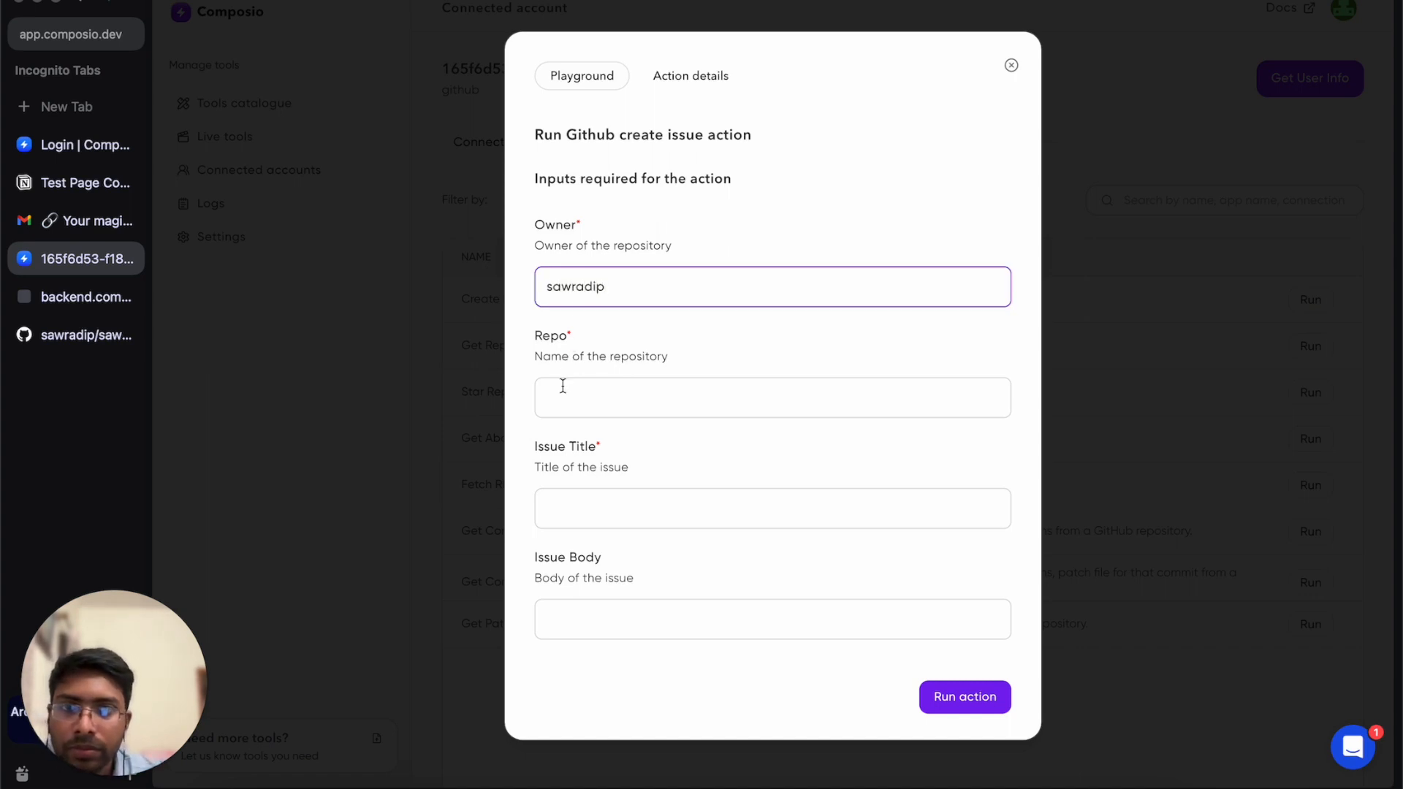
{"action": "left_click", "coordinate": [562, 387]}
{"action": "type", "text": "sawradip"}
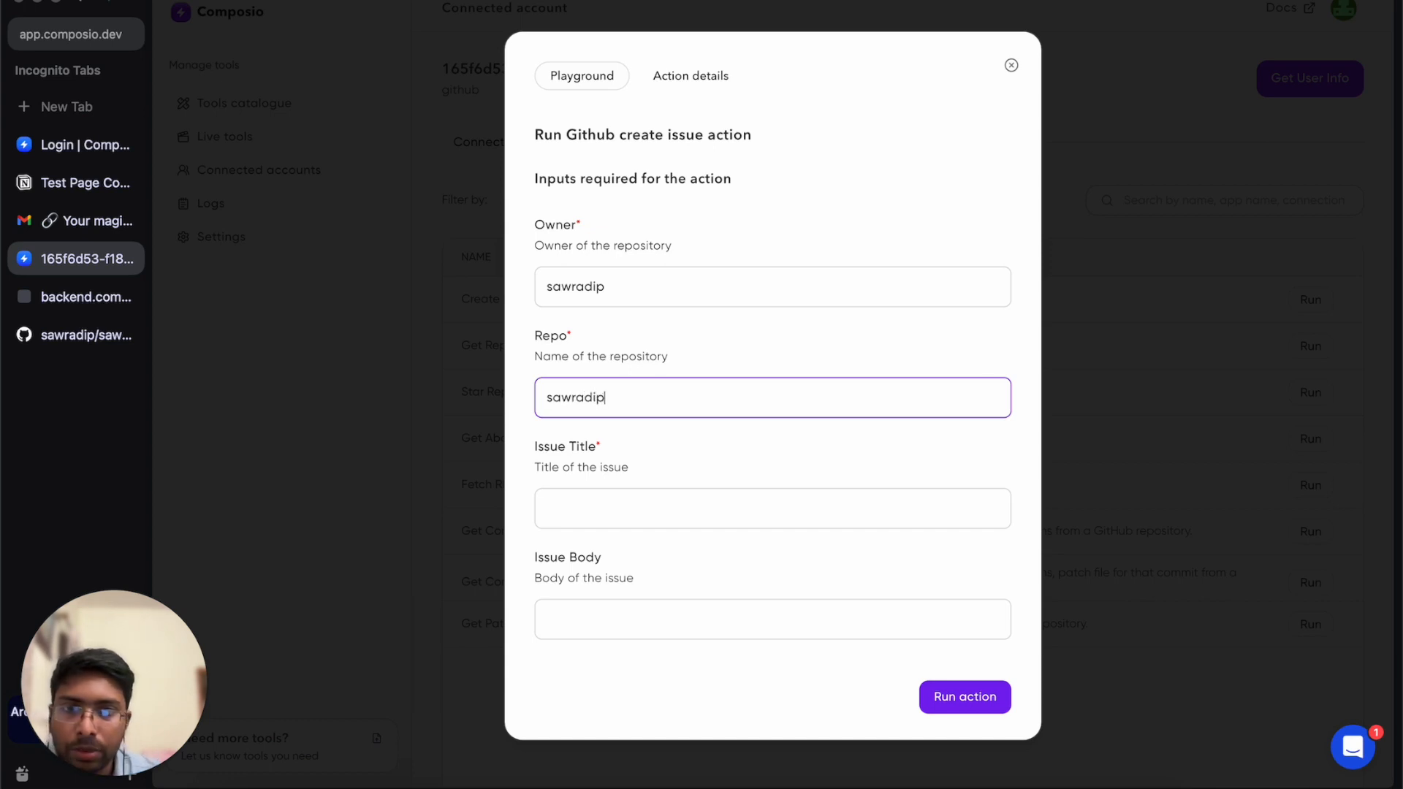
{"action": "left_click", "coordinate": [573, 503]}
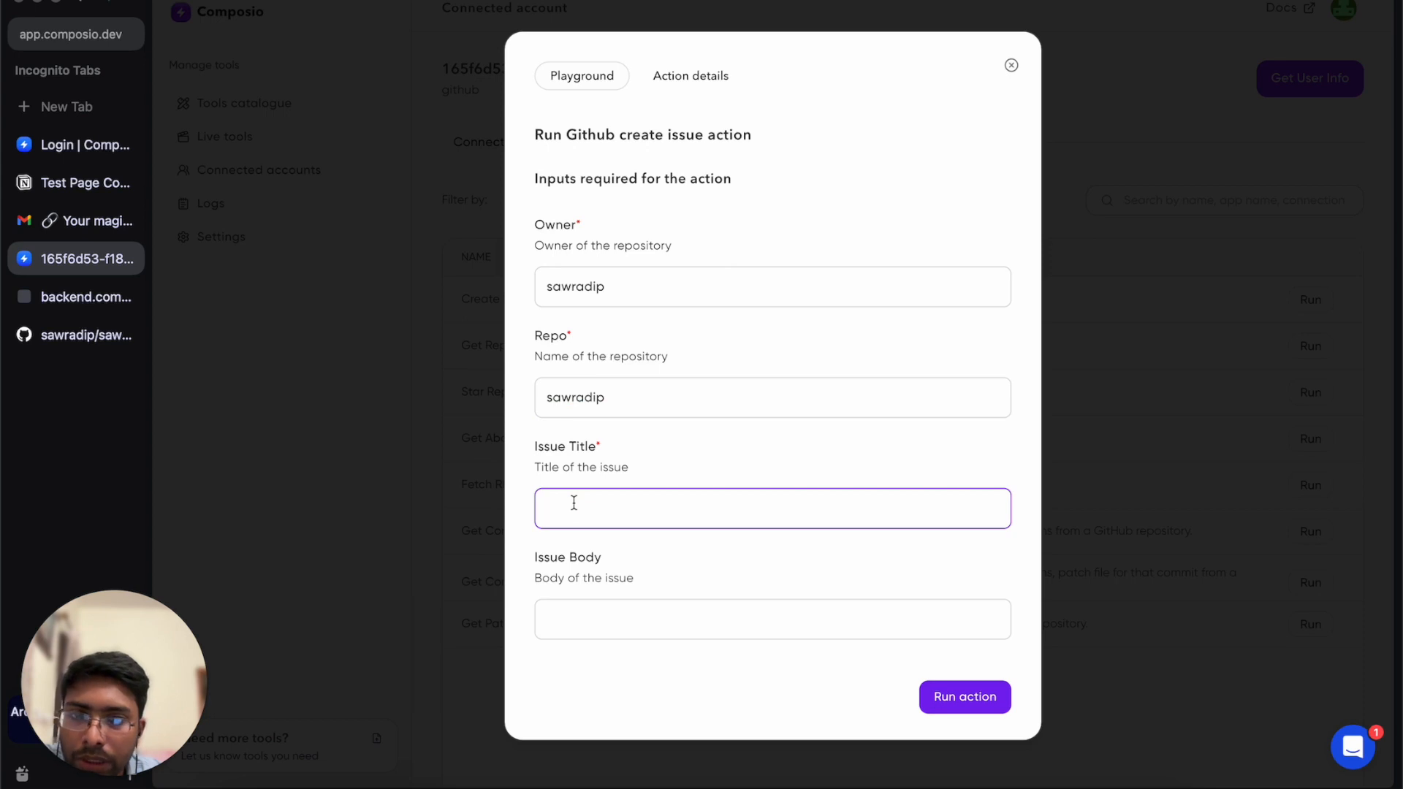
{"action": "type", "text": "Test w"}
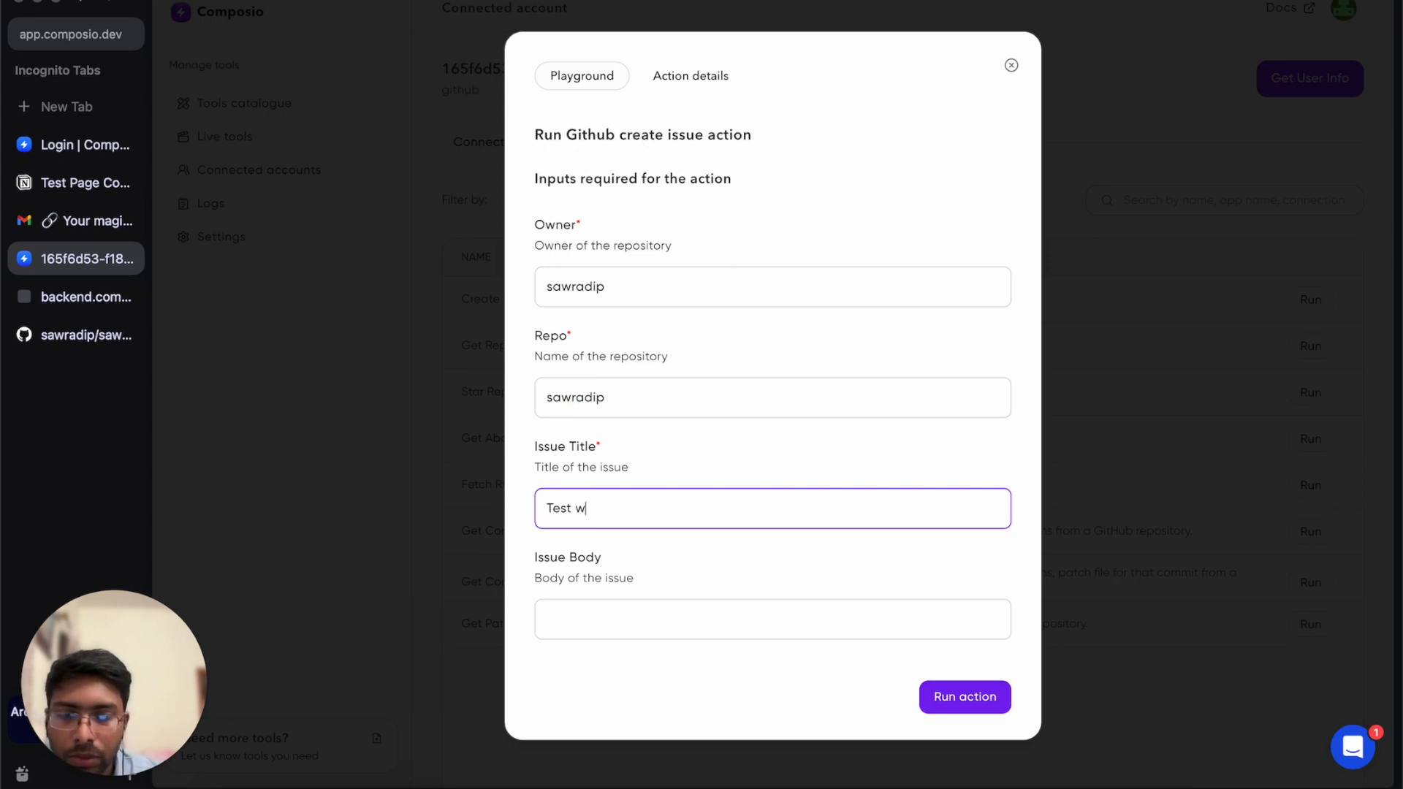
{"action": "type", "text": "ith Composio"}
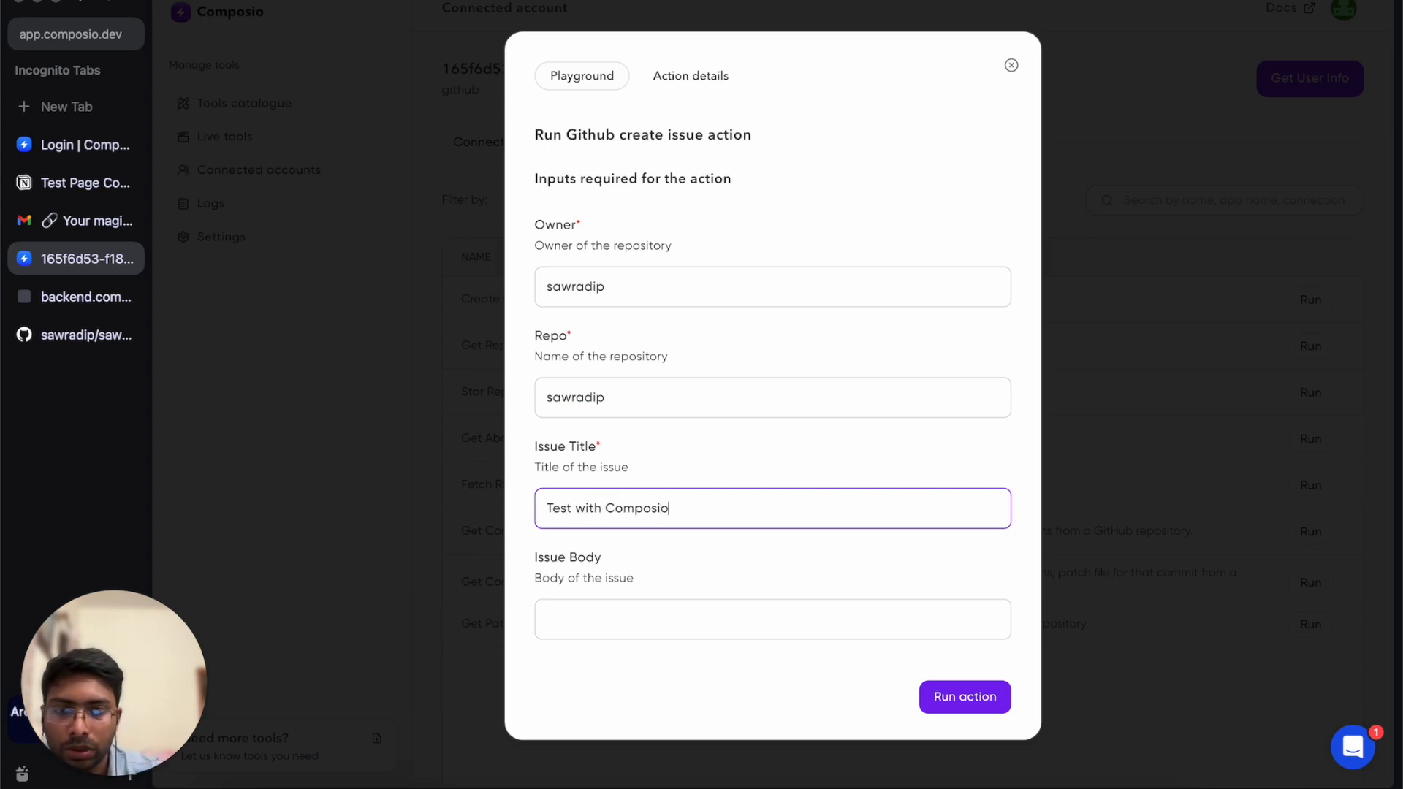
{"action": "left_click", "coordinate": [597, 618]}
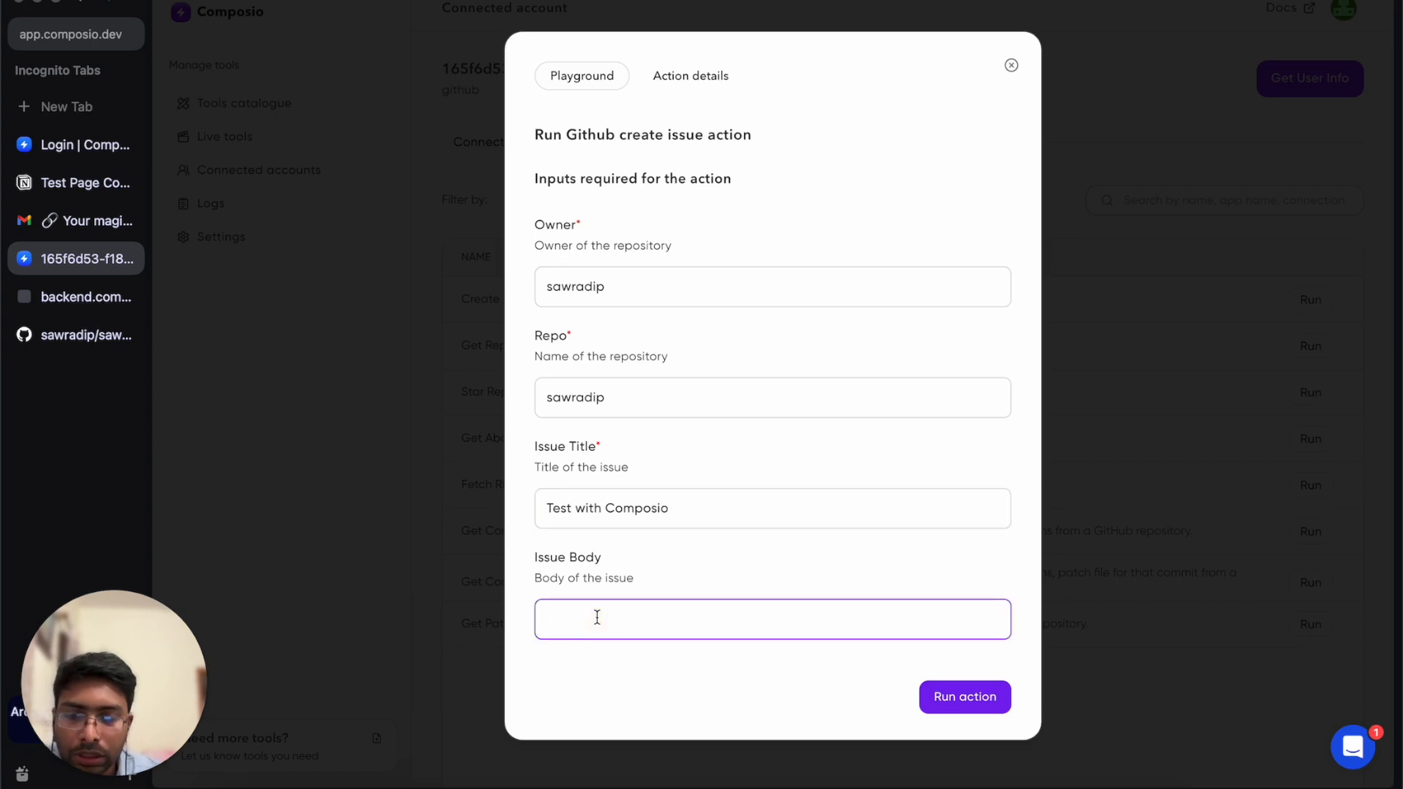
{"action": "type", "text": "We are test"}
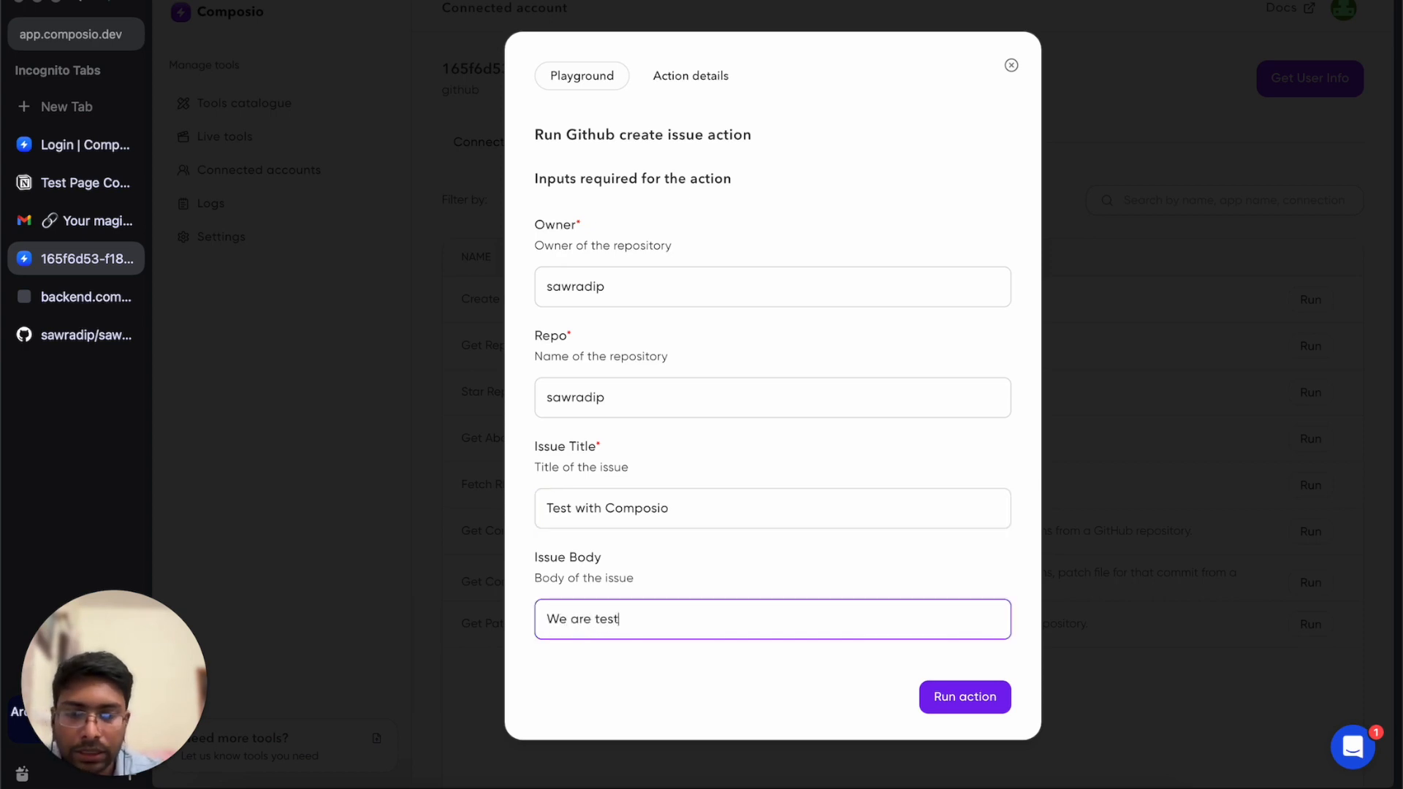
{"action": "type", "text": "ing with composio actions"}
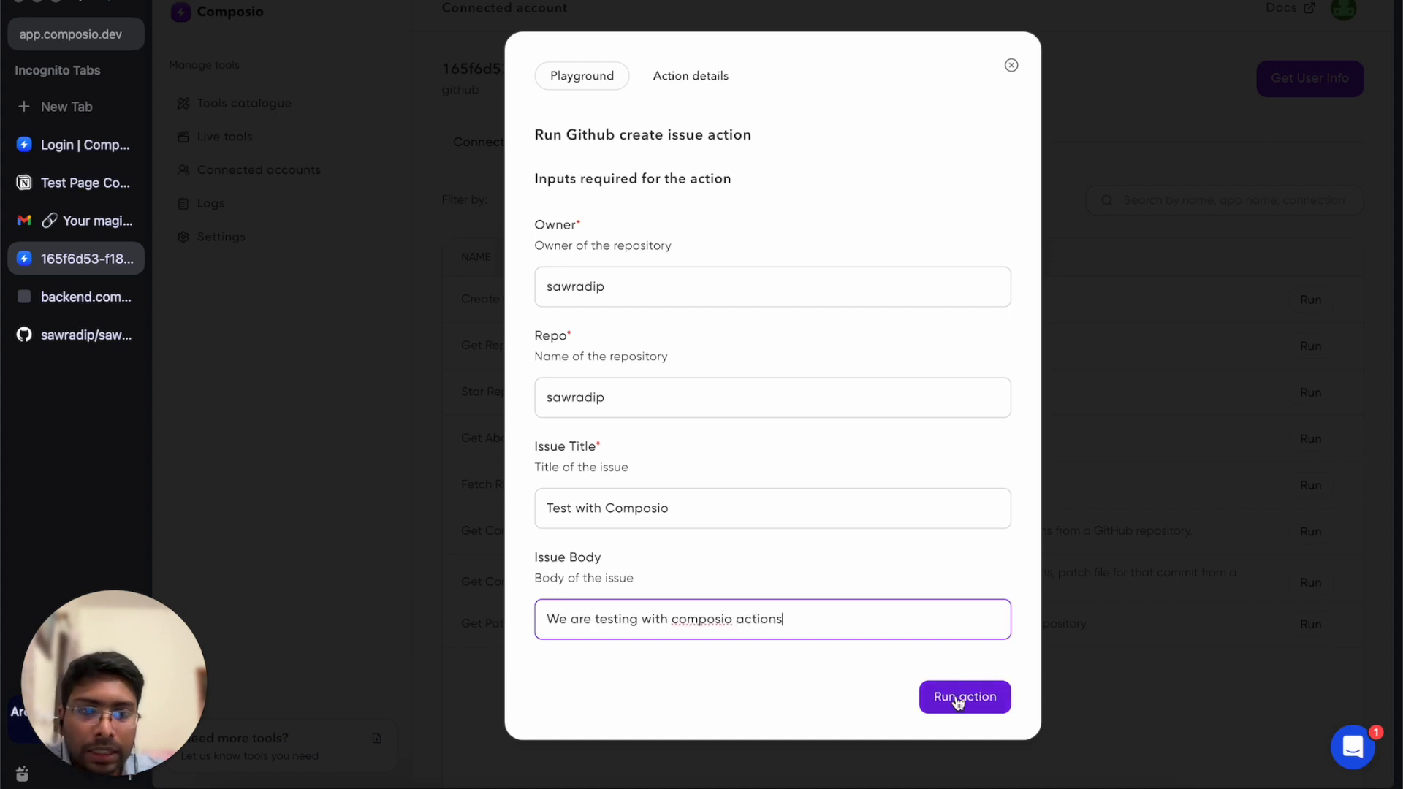
{"action": "left_click", "coordinate": [957, 698]}
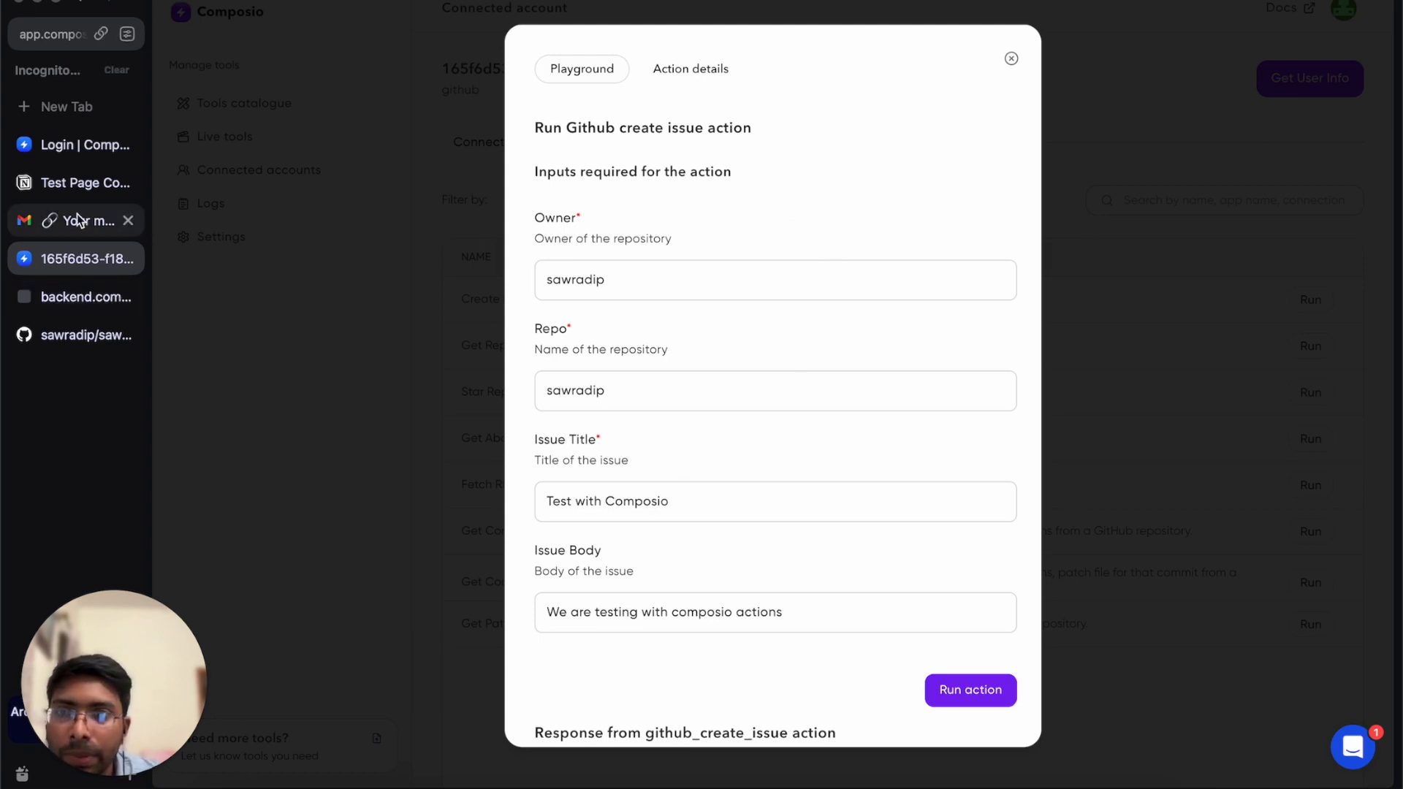
Check the repository's Issues list in GitHub and open issue #3 'Test with Composio', then return to Composio.
{"action": "left_click", "coordinate": [77, 338]}
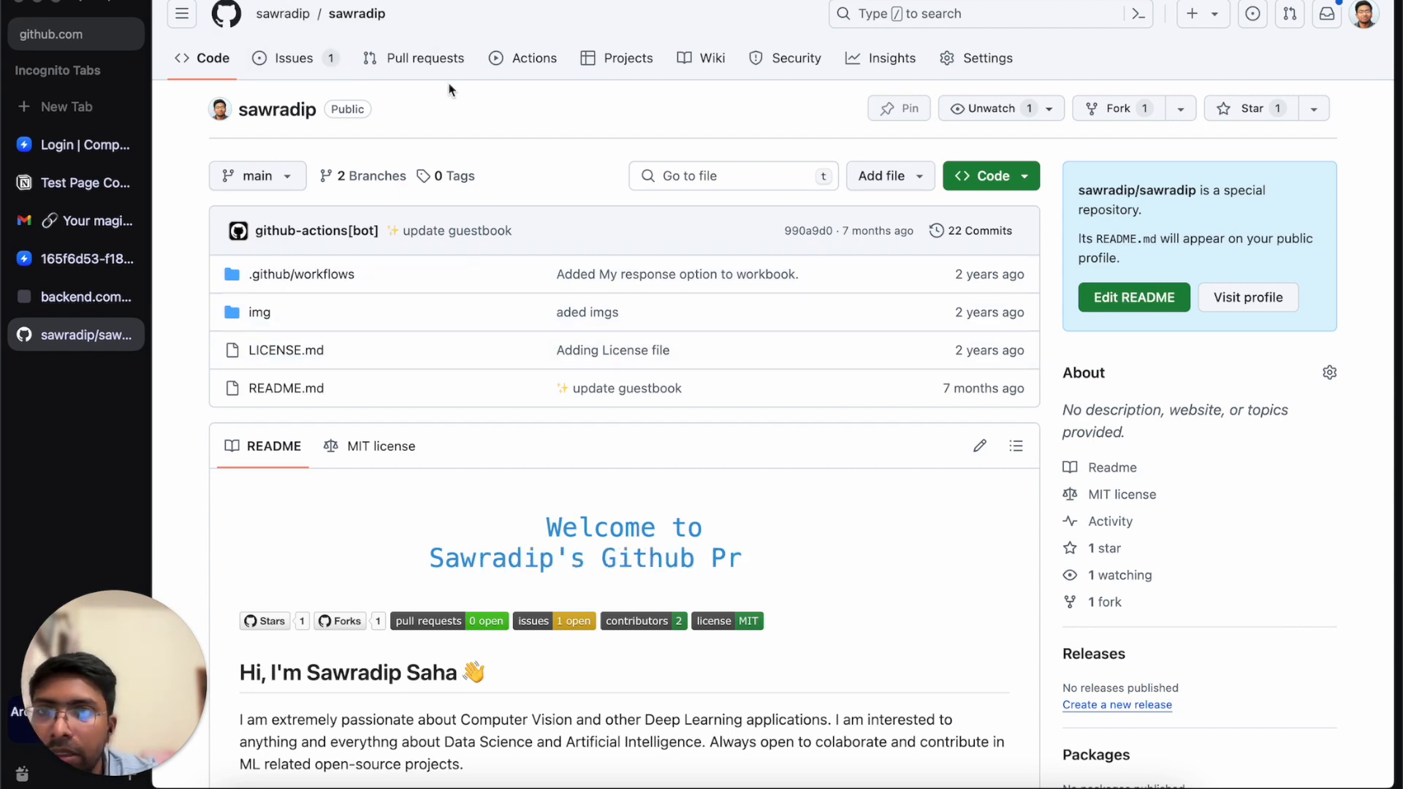
{"action": "left_click", "coordinate": [291, 58]}
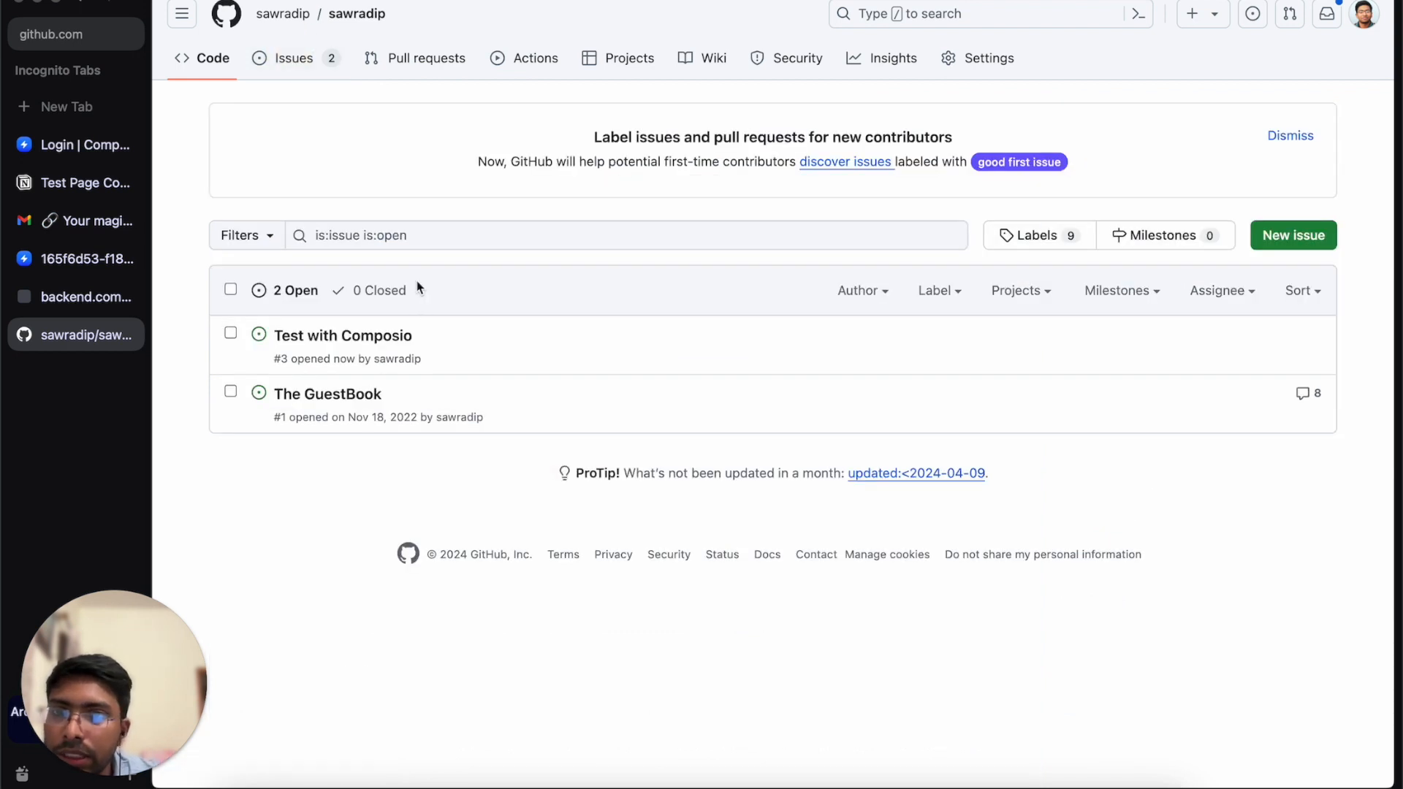
{"action": "left_click", "coordinate": [402, 336]}
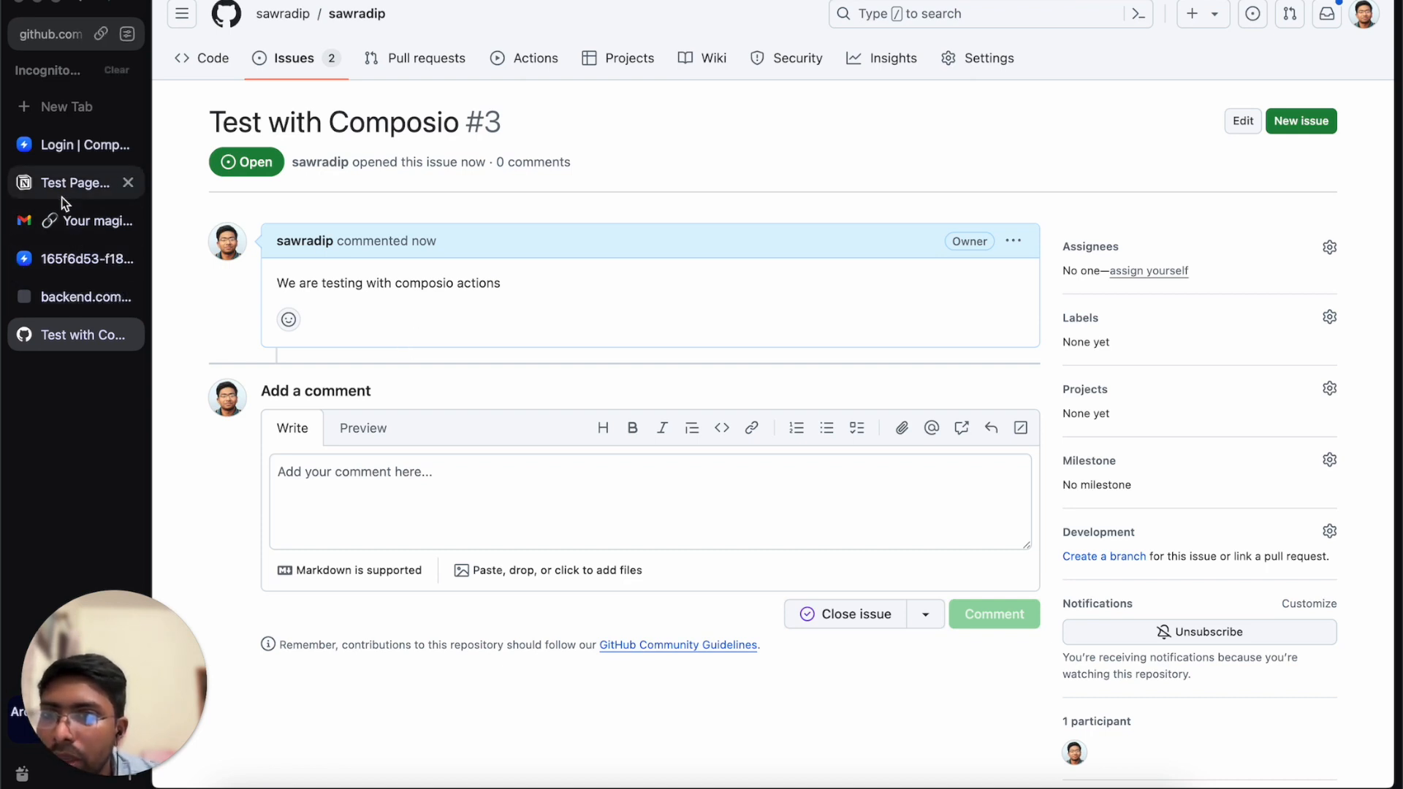
{"action": "left_click", "coordinate": [66, 258]}
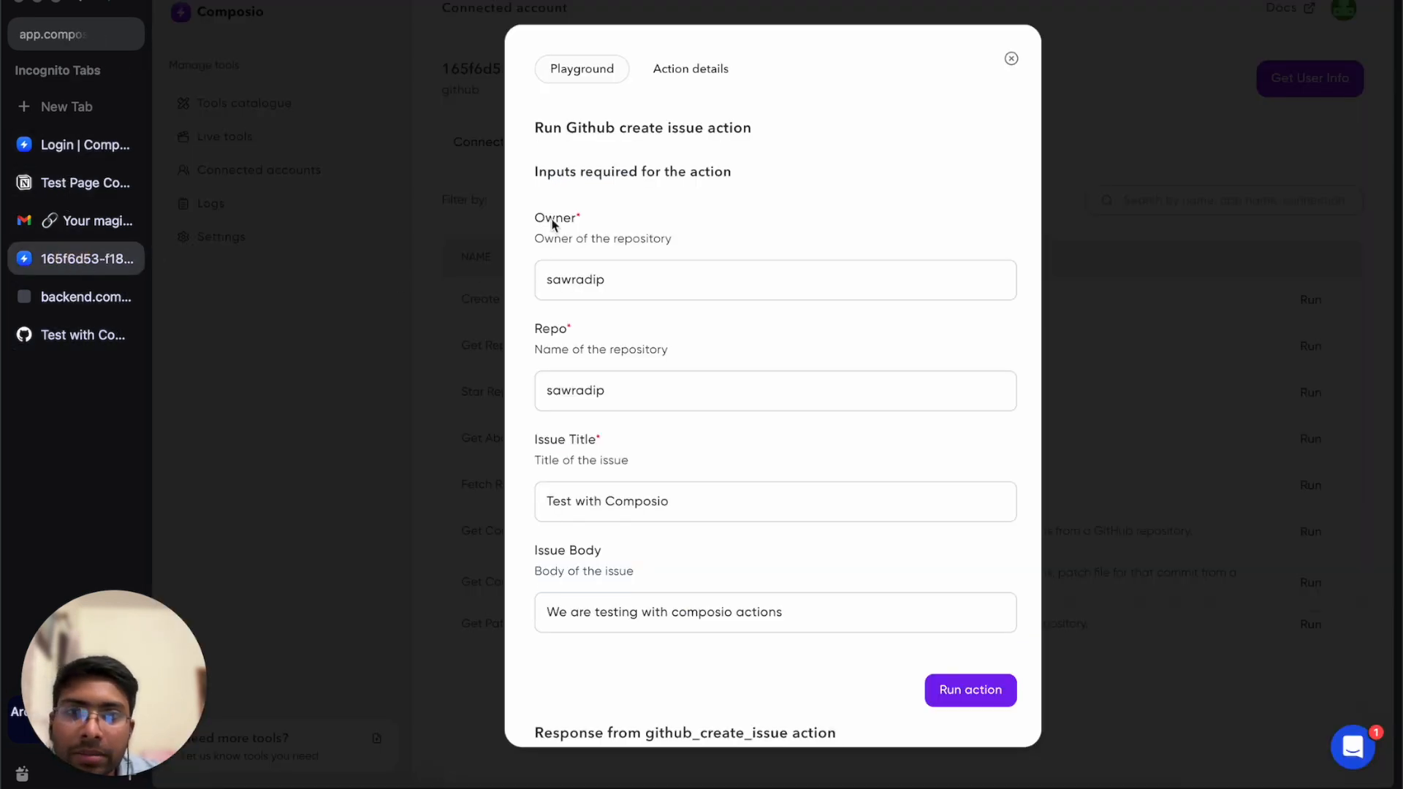
Run the GitHub Star Repo action with Owner and Repo both set to the user's GitHub username.
{"action": "left_click", "coordinate": [1012, 59]}
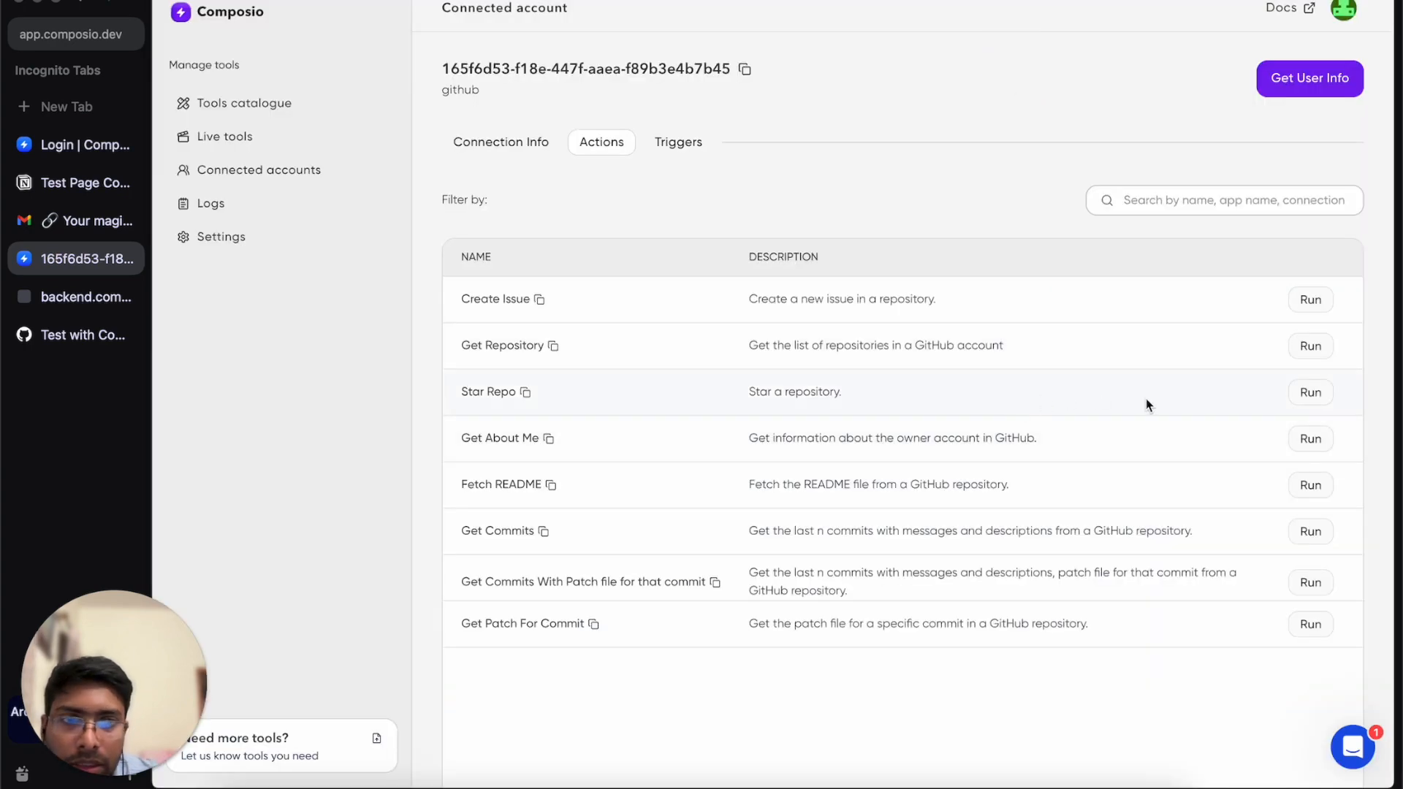
{"action": "left_click", "coordinate": [1312, 394]}
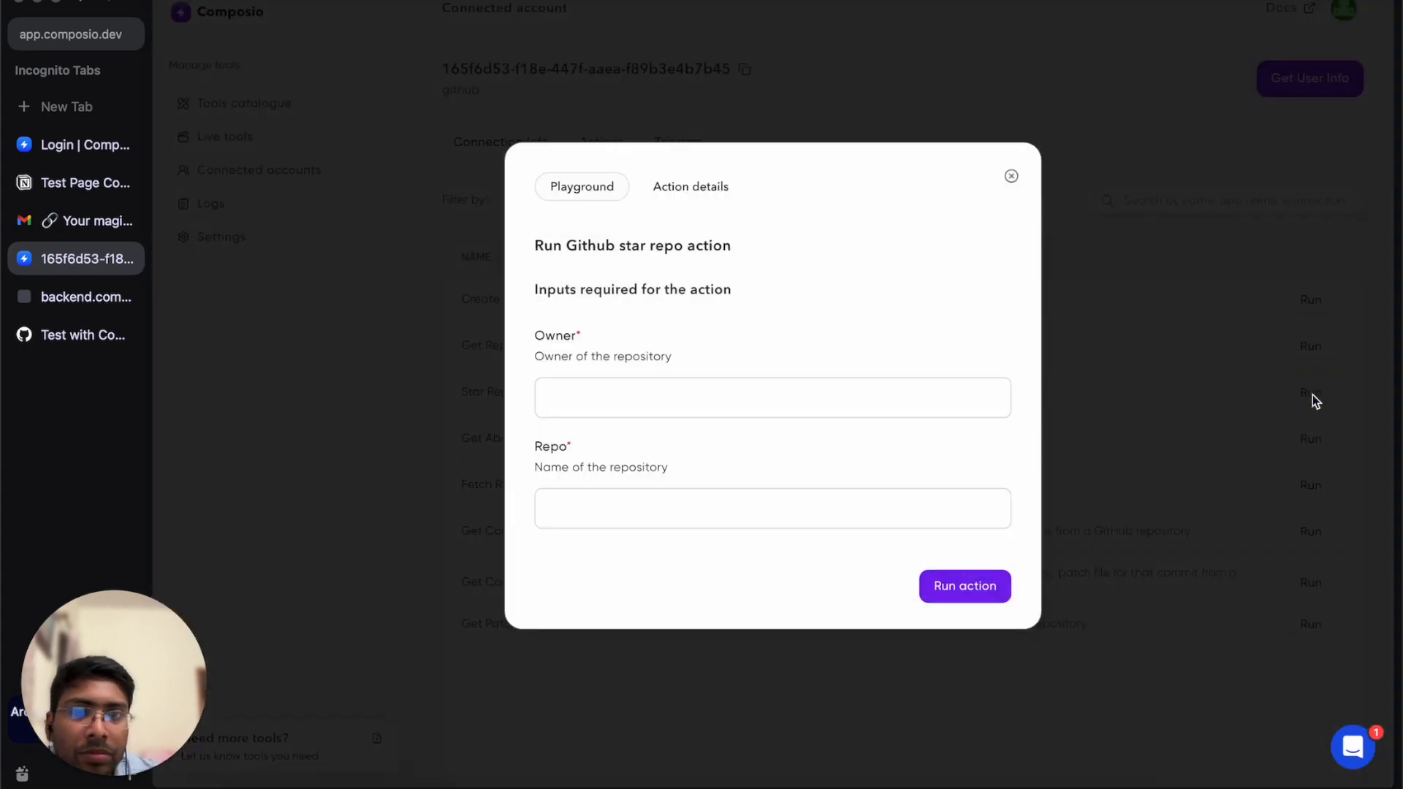
{"action": "left_click", "coordinate": [614, 390]}
{"action": "type", "text": "sawradip"}
{"action": "left_click", "coordinate": [630, 516]}
{"action": "type", "text": "sawradip"}
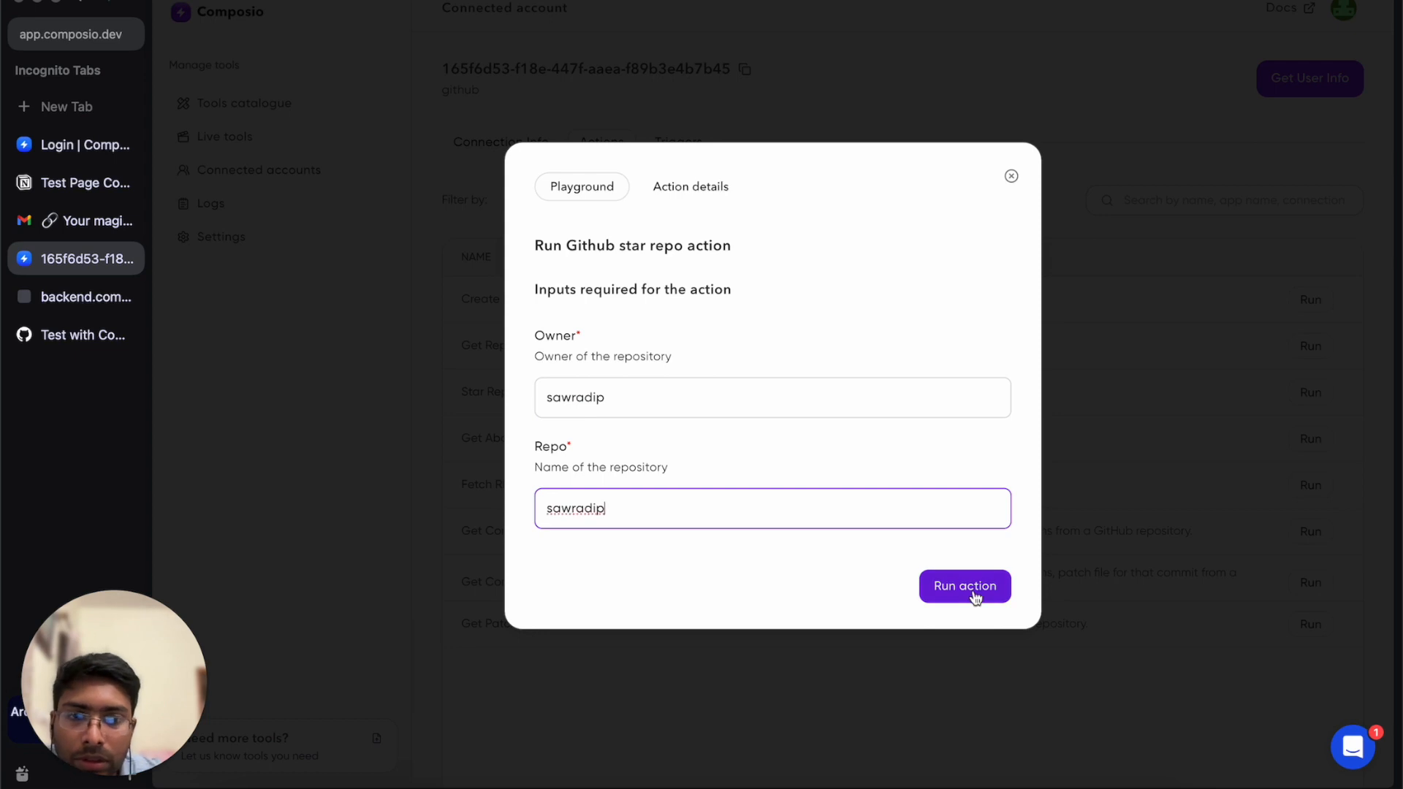
{"action": "left_click", "coordinate": [976, 598]}
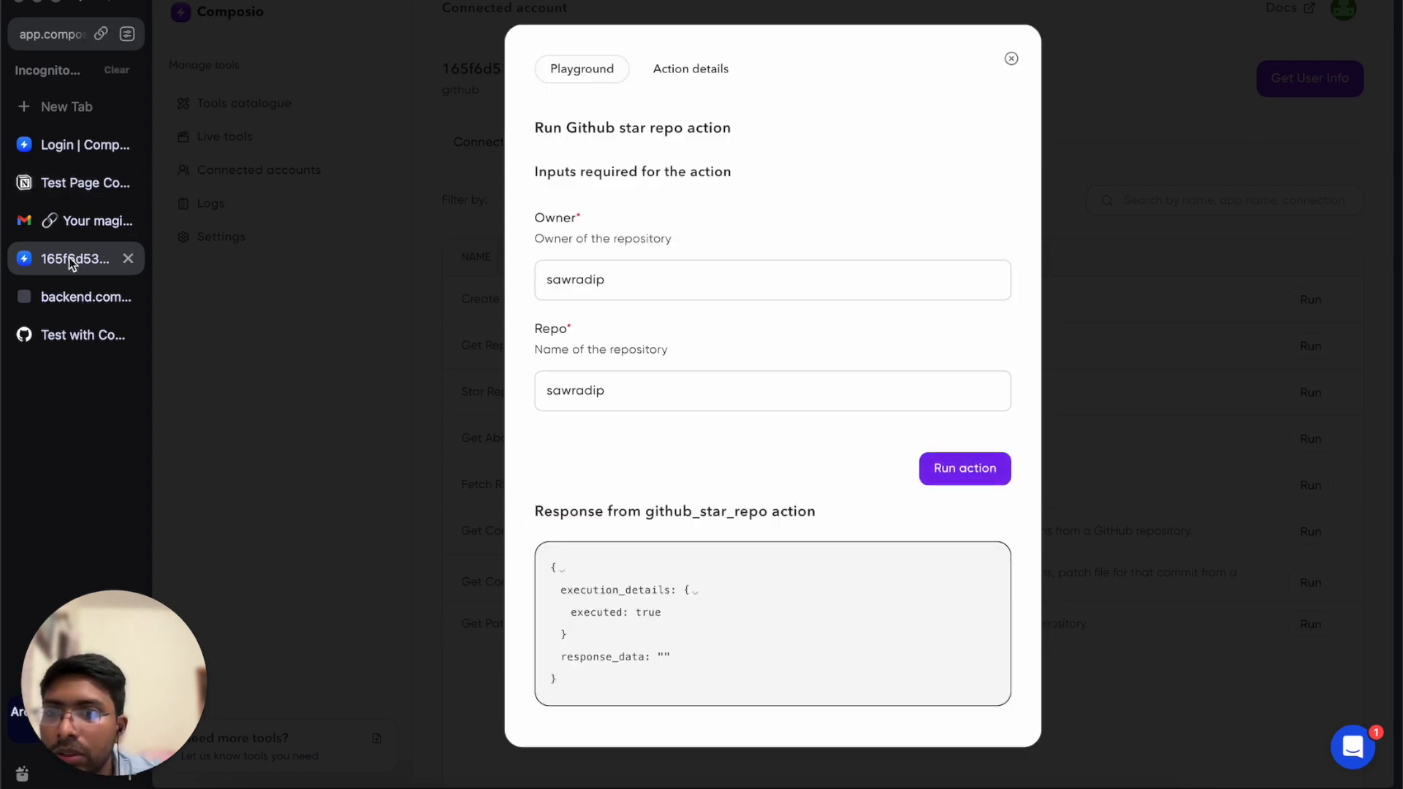
Confirm on the GitHub repository home page that it is now starred with 2 stars, then return to Composio.
{"action": "left_click", "coordinate": [75, 345]}
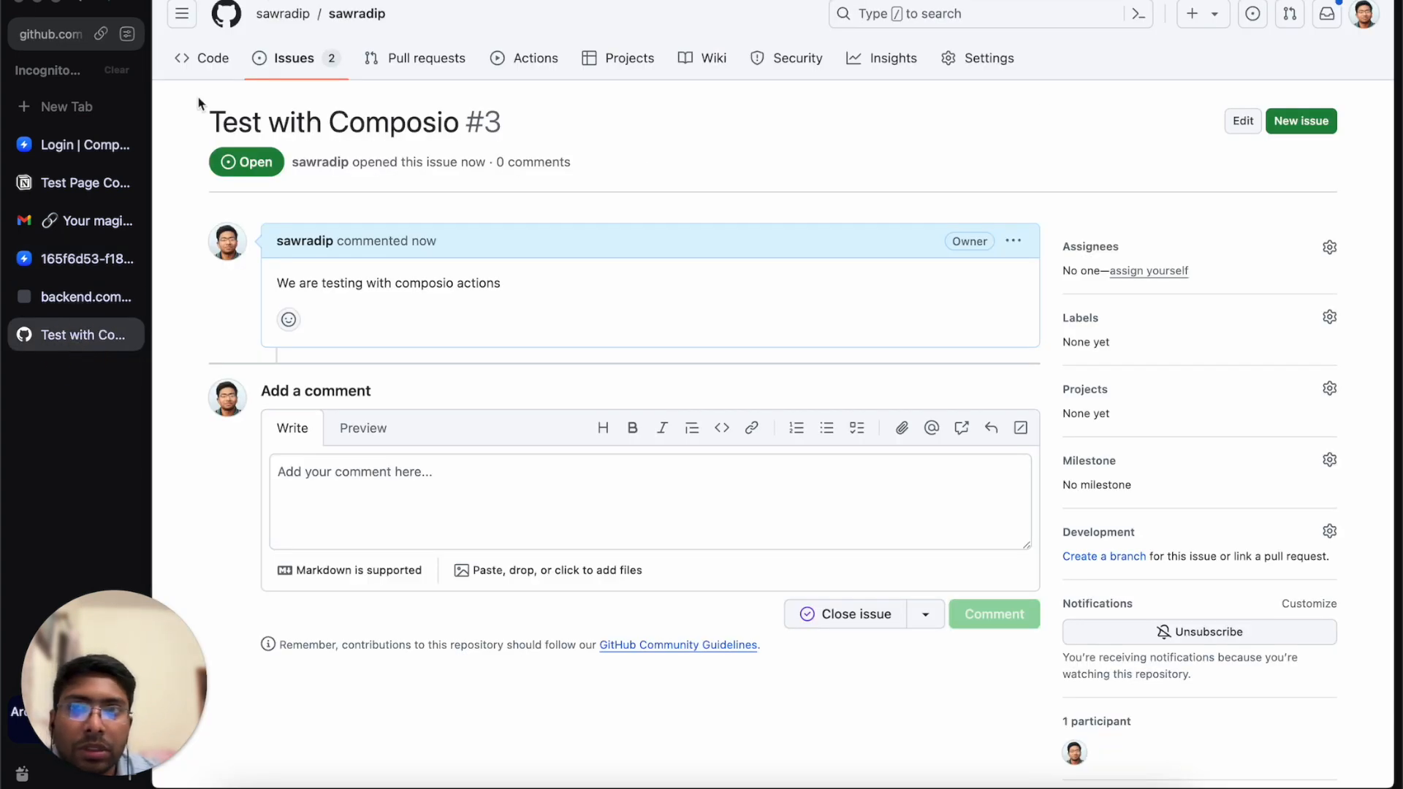
{"action": "left_click", "coordinate": [350, 20]}
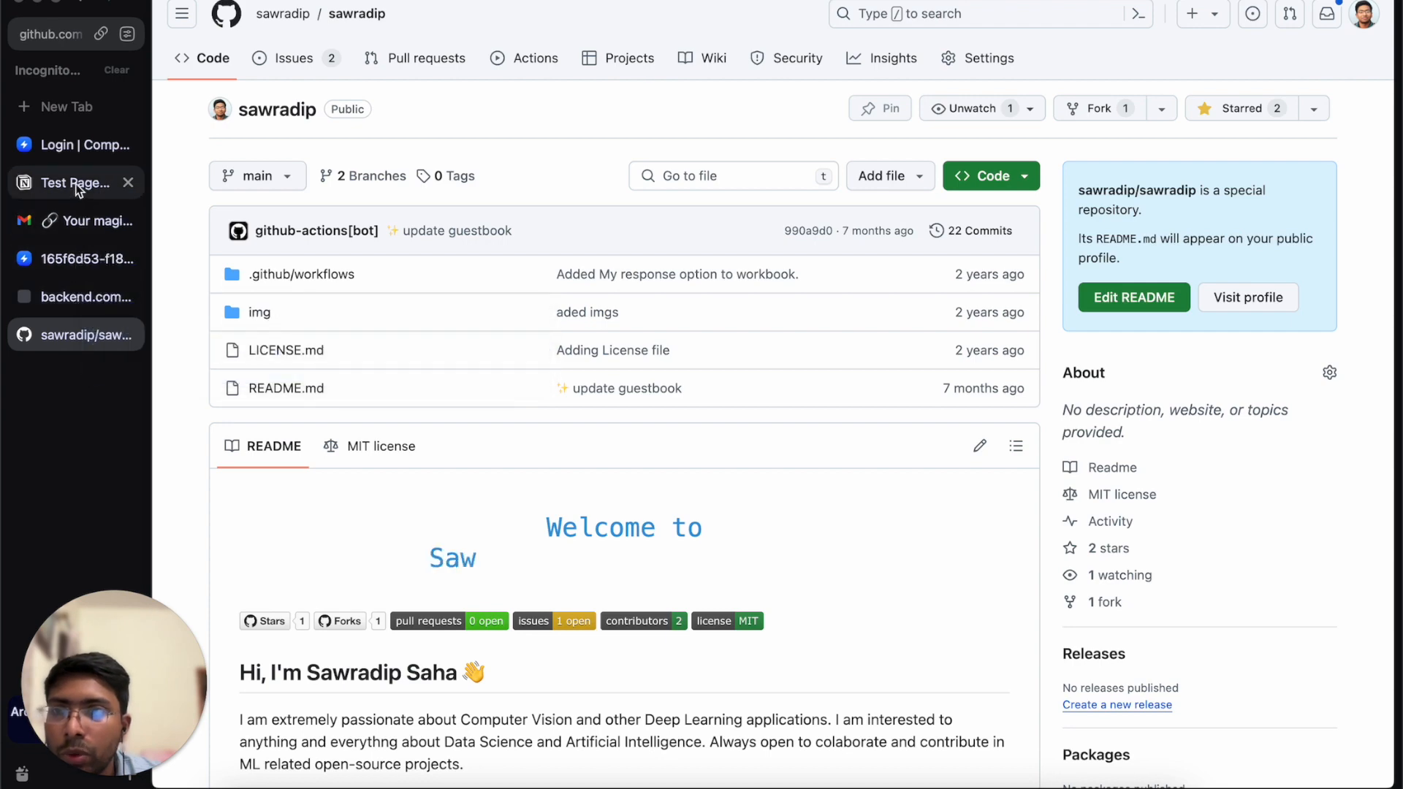
{"action": "left_click", "coordinate": [76, 258]}
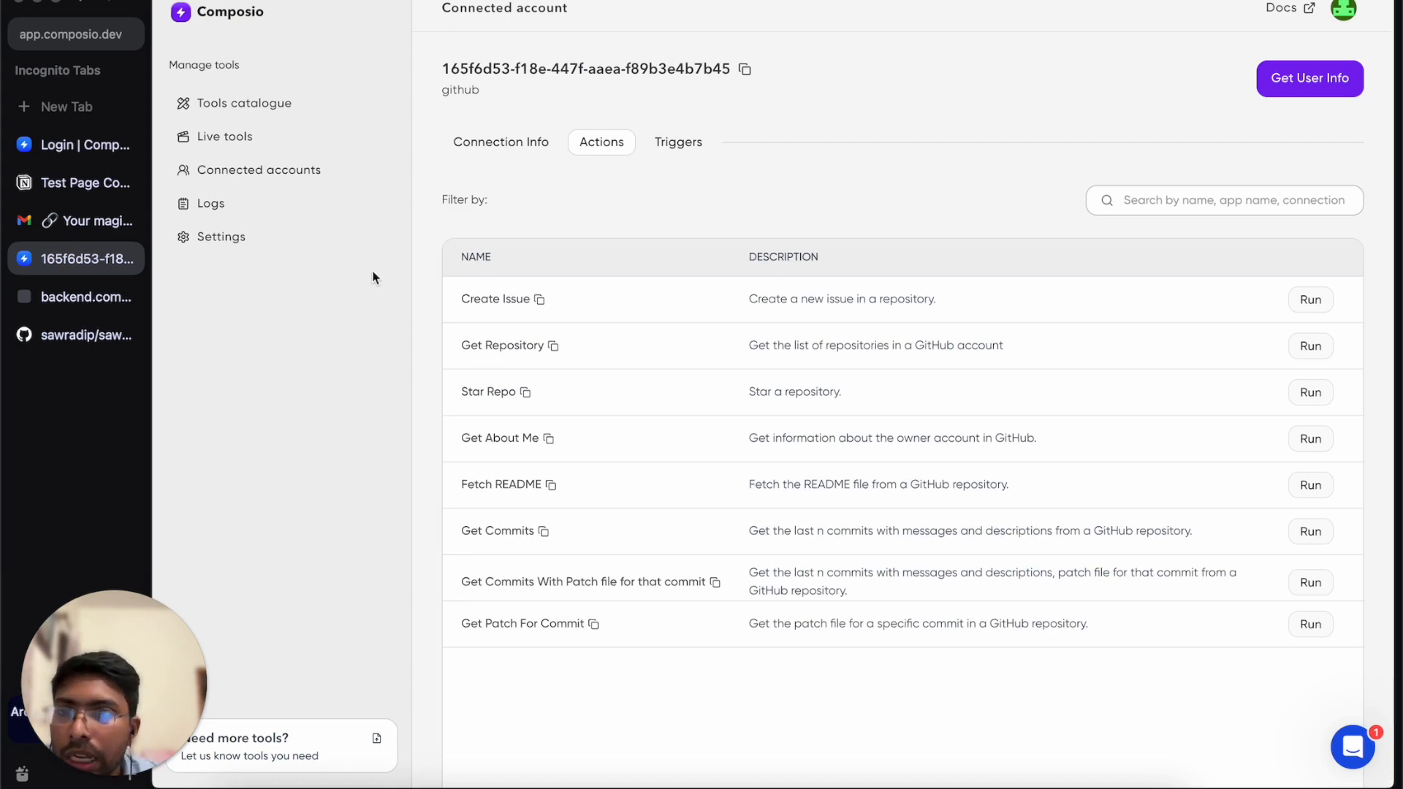
Look through the Logs table for the github_star_repo and github_create_issue runs, then go to Live tools.
{"action": "left_click", "coordinate": [219, 205]}
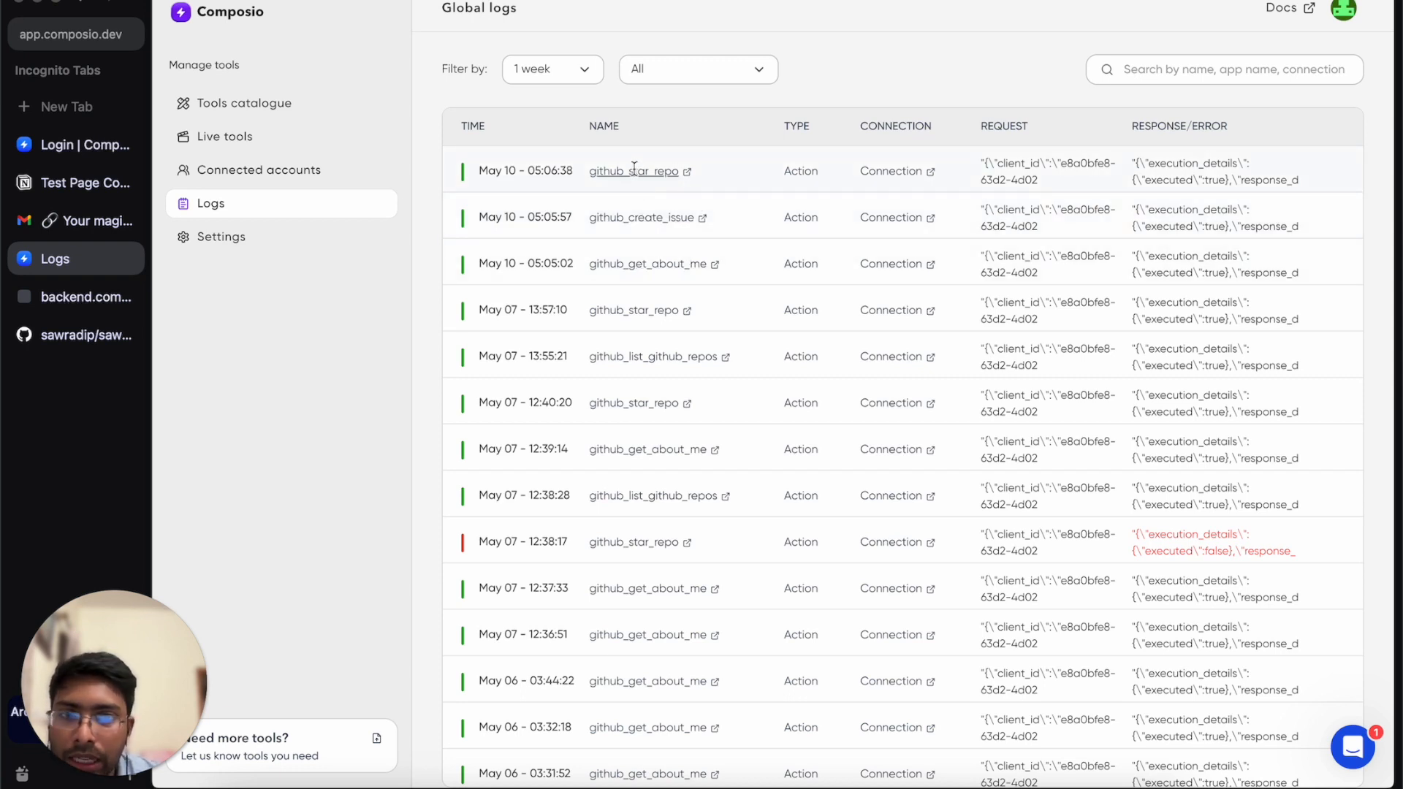
{"action": "scroll", "coordinate": [730, 368], "scroll_direction": "down", "scroll_amount": 1}
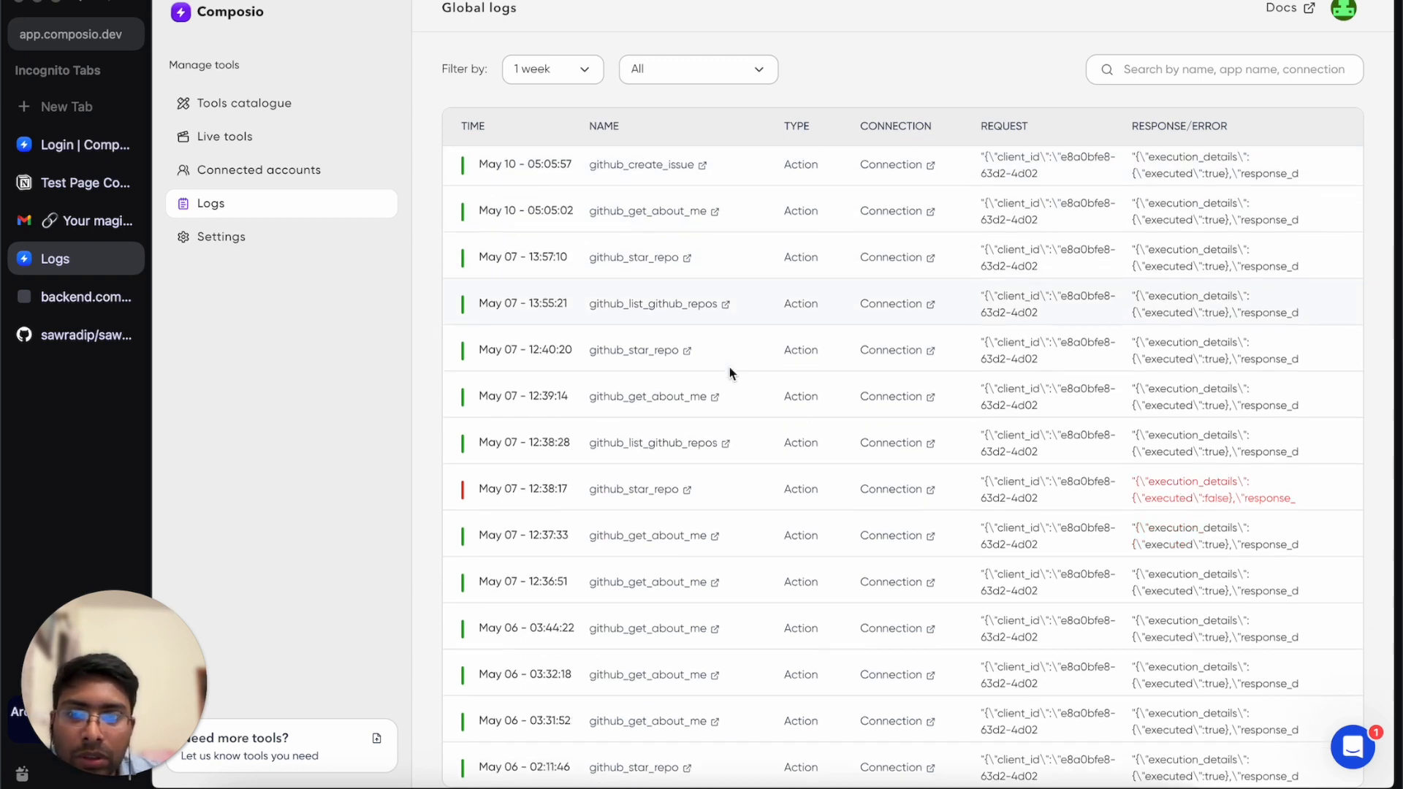
{"action": "left_click", "coordinate": [303, 103]}
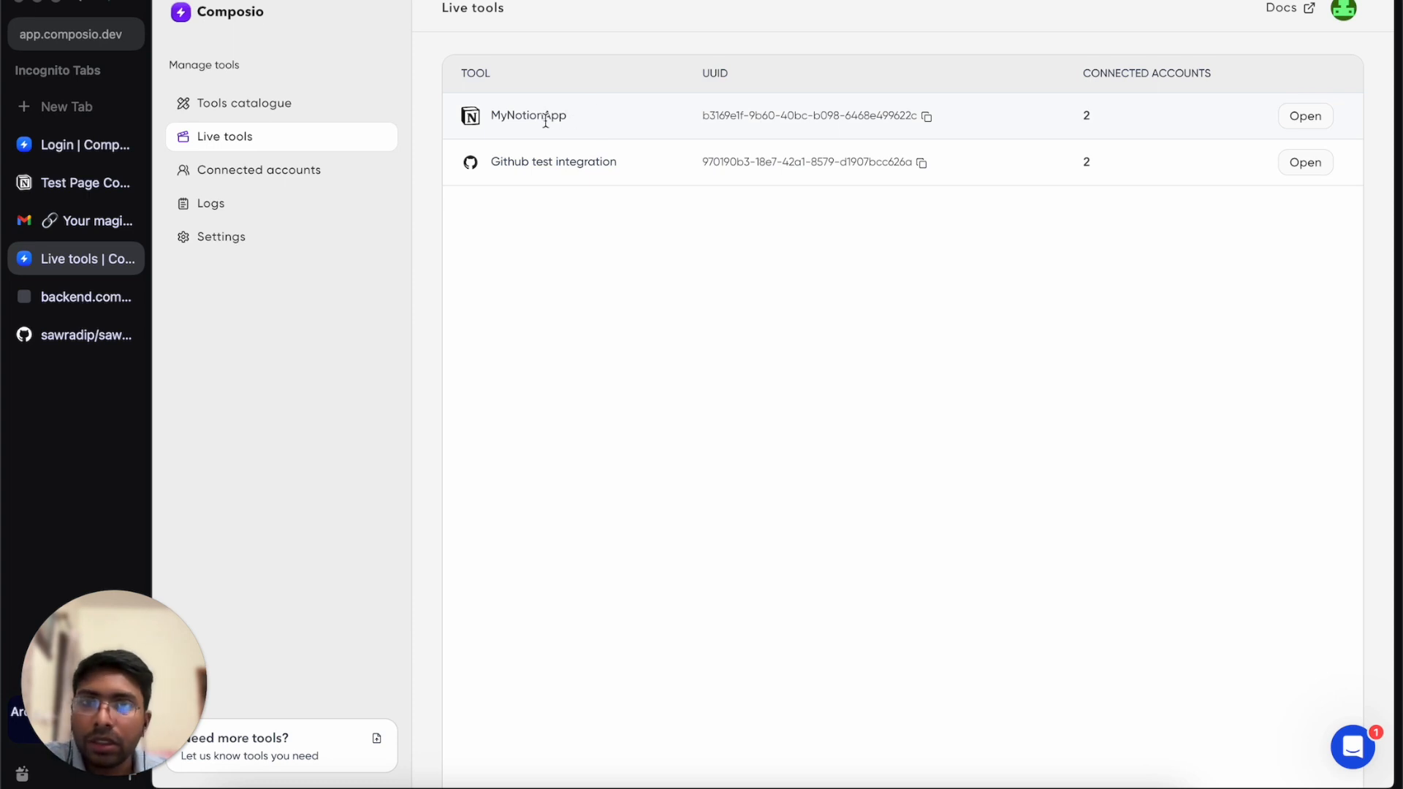
Inspect MyNotionApp's details and the Connected accounts page, then reopen the Global logs.
{"action": "left_click", "coordinate": [587, 121]}
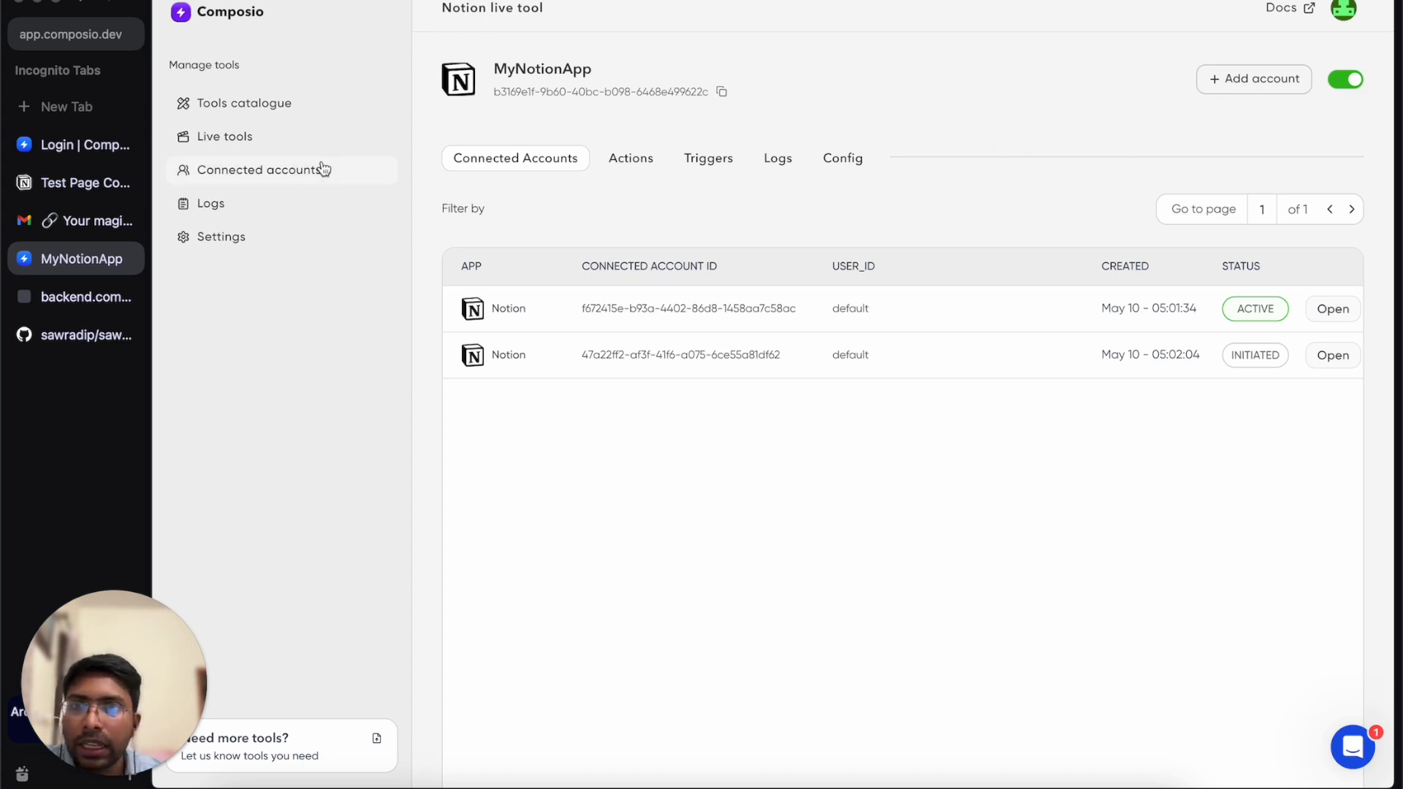
{"action": "left_click", "coordinate": [300, 170]}
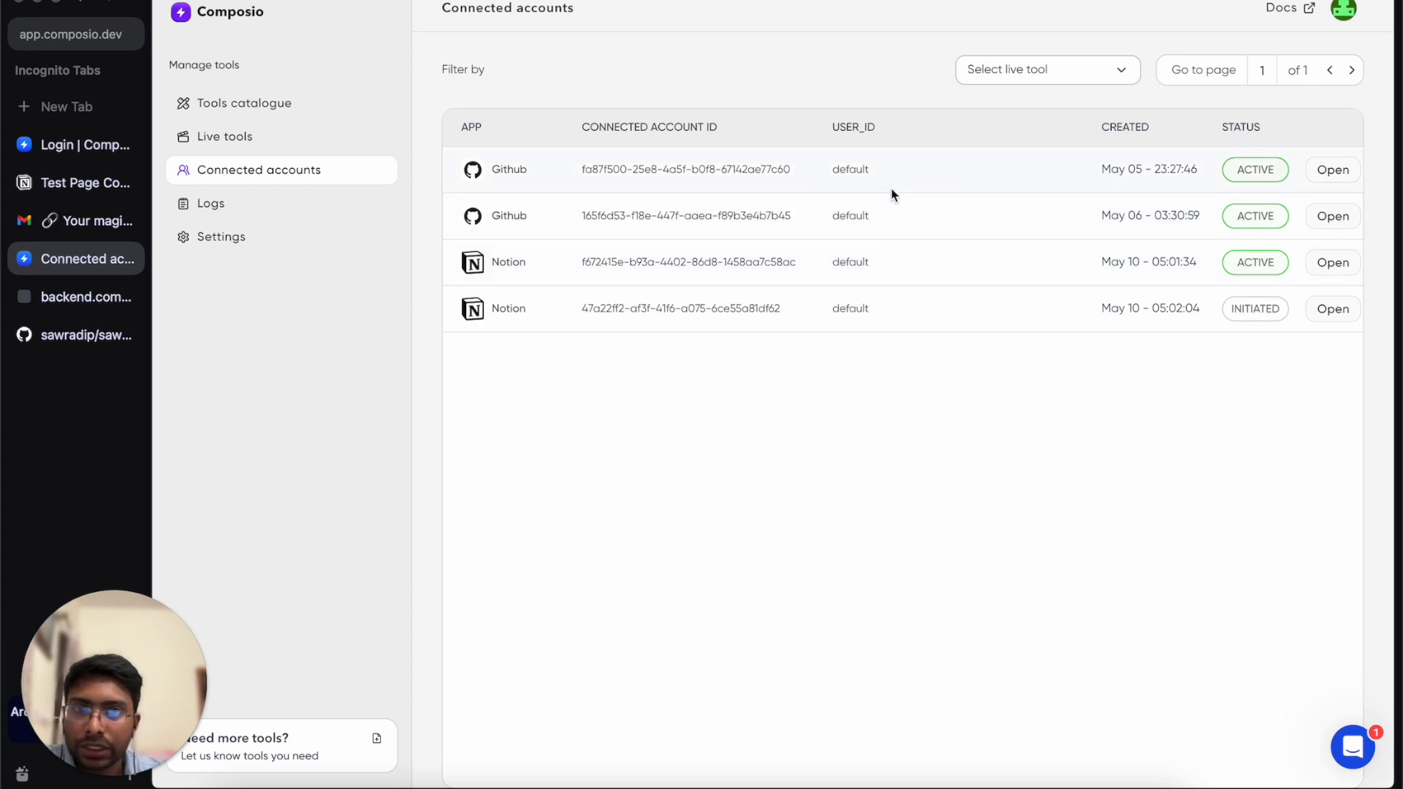
{"action": "left_click", "coordinate": [305, 210]}
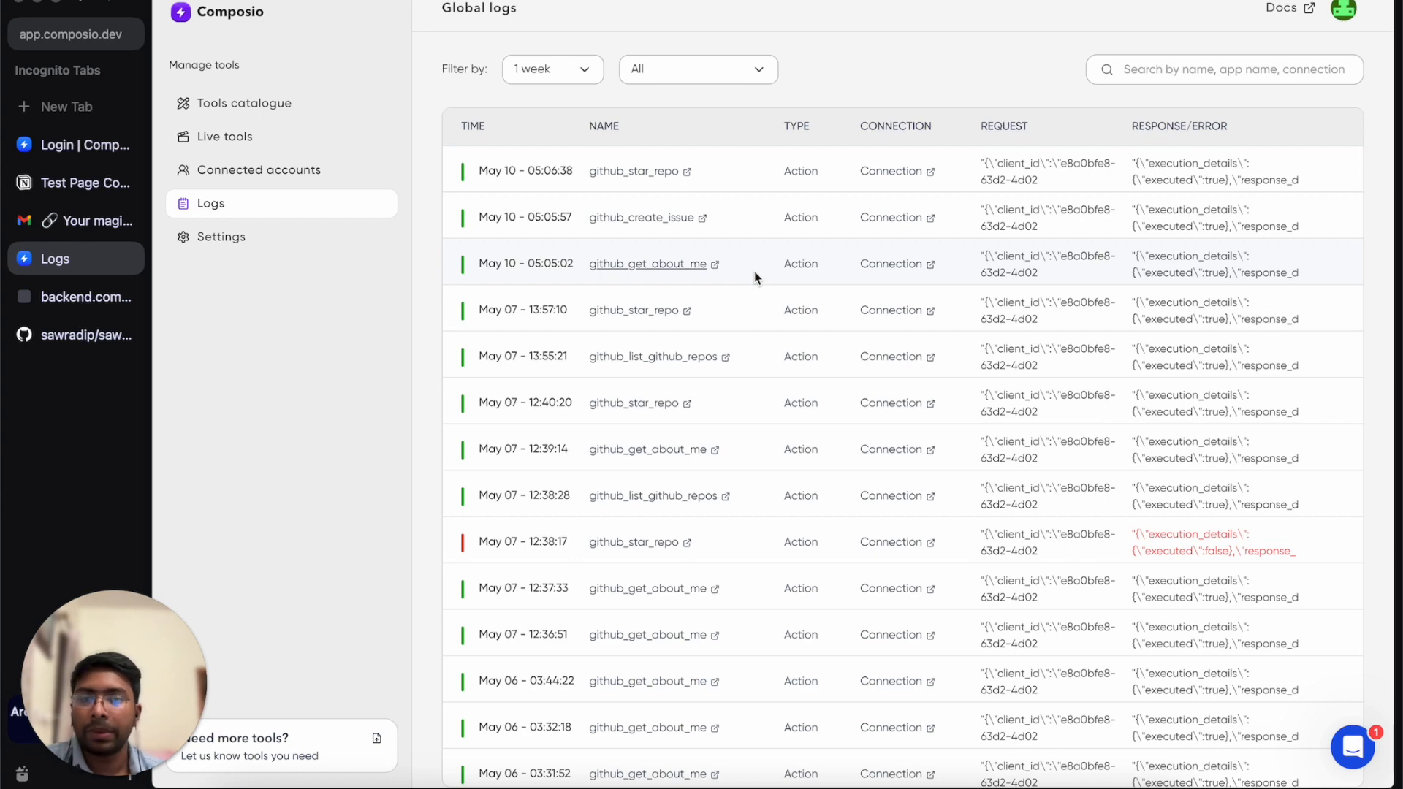
Browse the project Settings page (default API key, webhooks, custom apps), then return to the 206-tool catalog.
{"action": "left_click", "coordinate": [285, 238]}
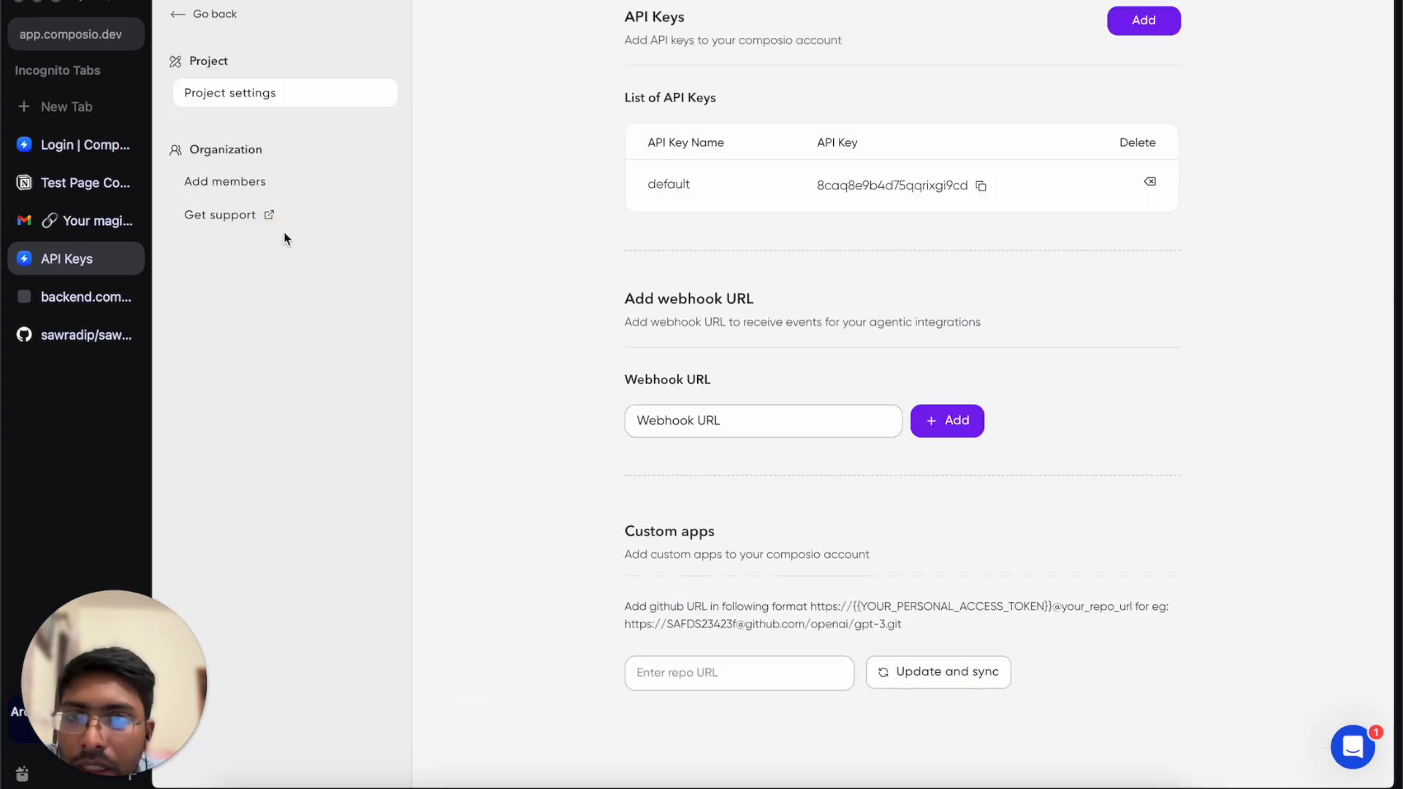
{"action": "scroll", "coordinate": [821, 189], "scroll_direction": "down", "scroll_amount": 5}
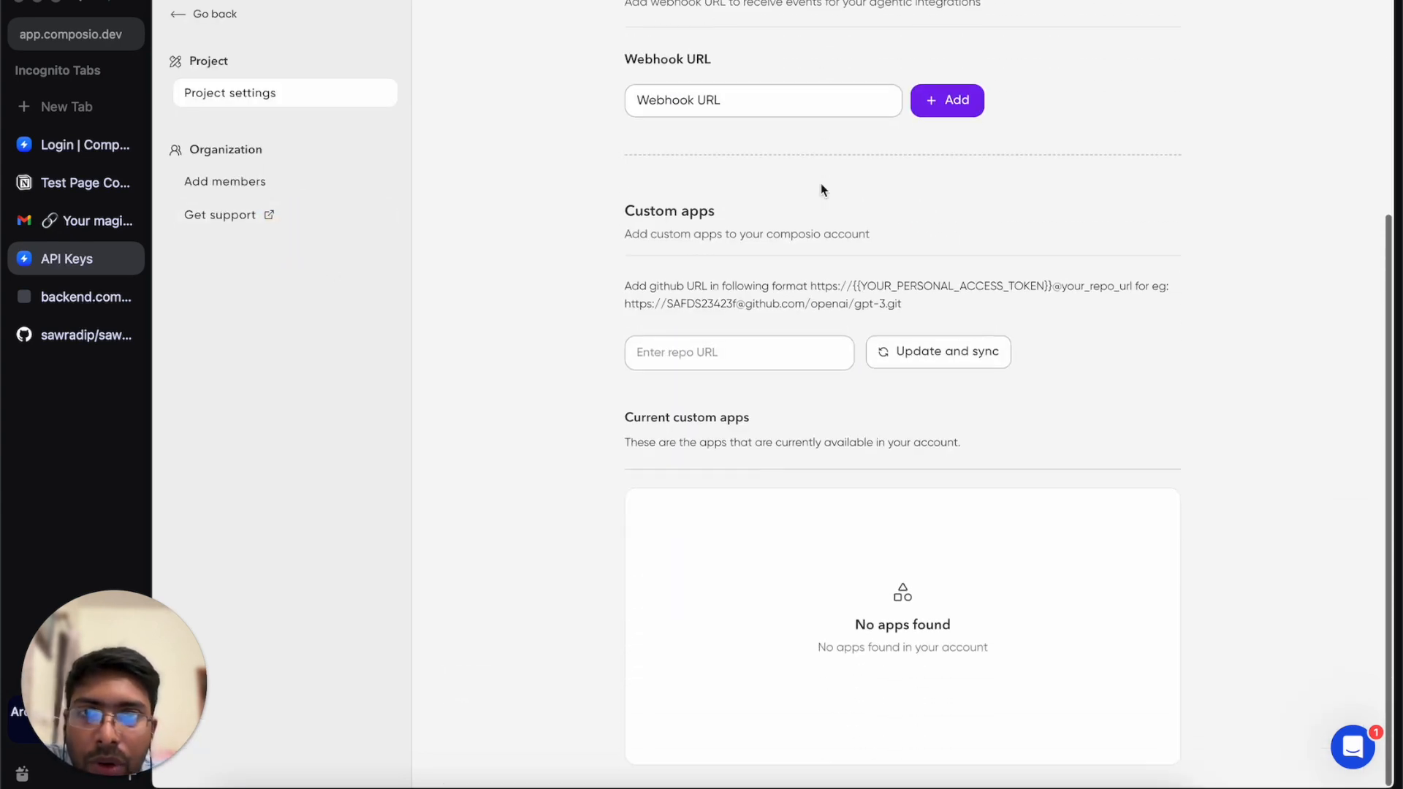
{"action": "scroll", "coordinate": [822, 189], "scroll_direction": "up", "scroll_amount": 5}
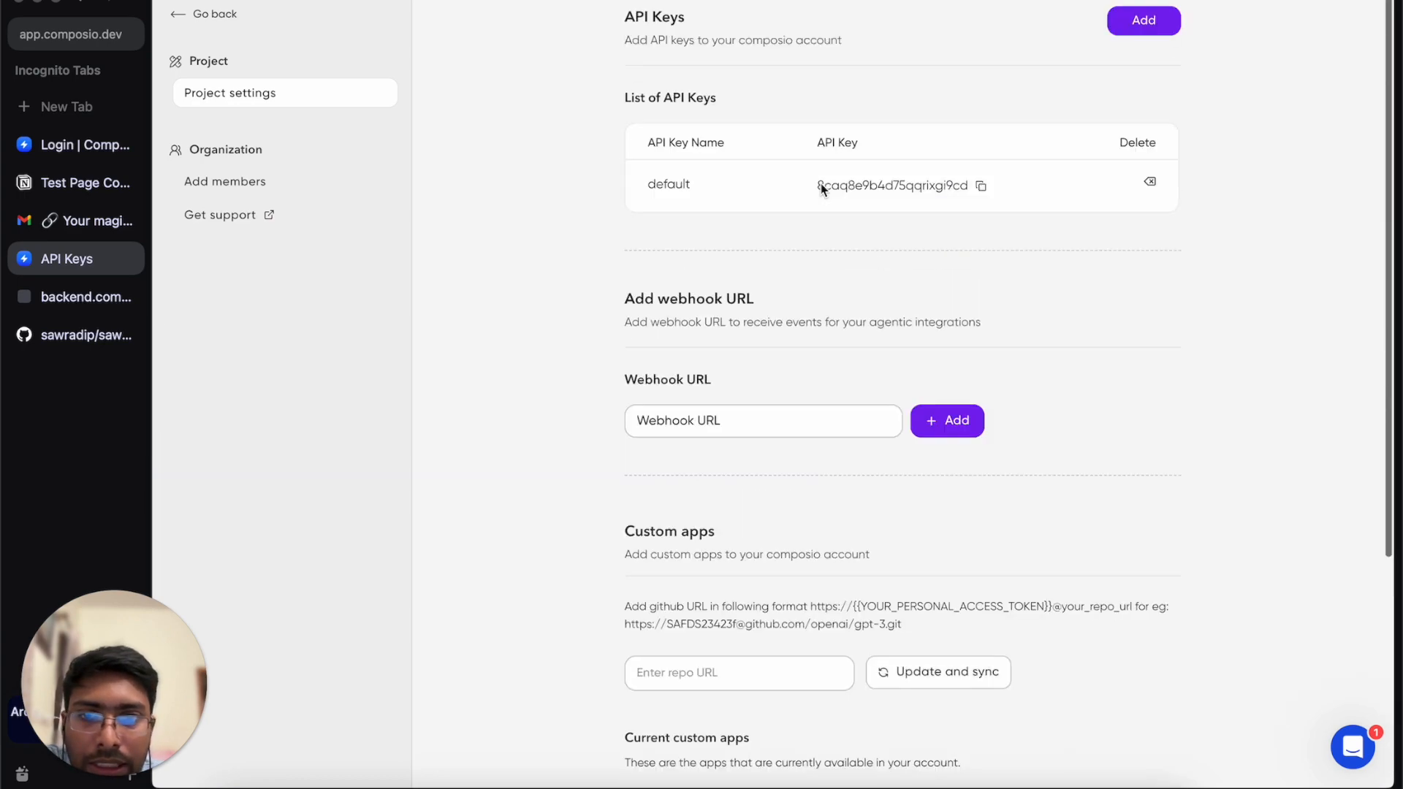
{"action": "left_click", "coordinate": [180, 24]}
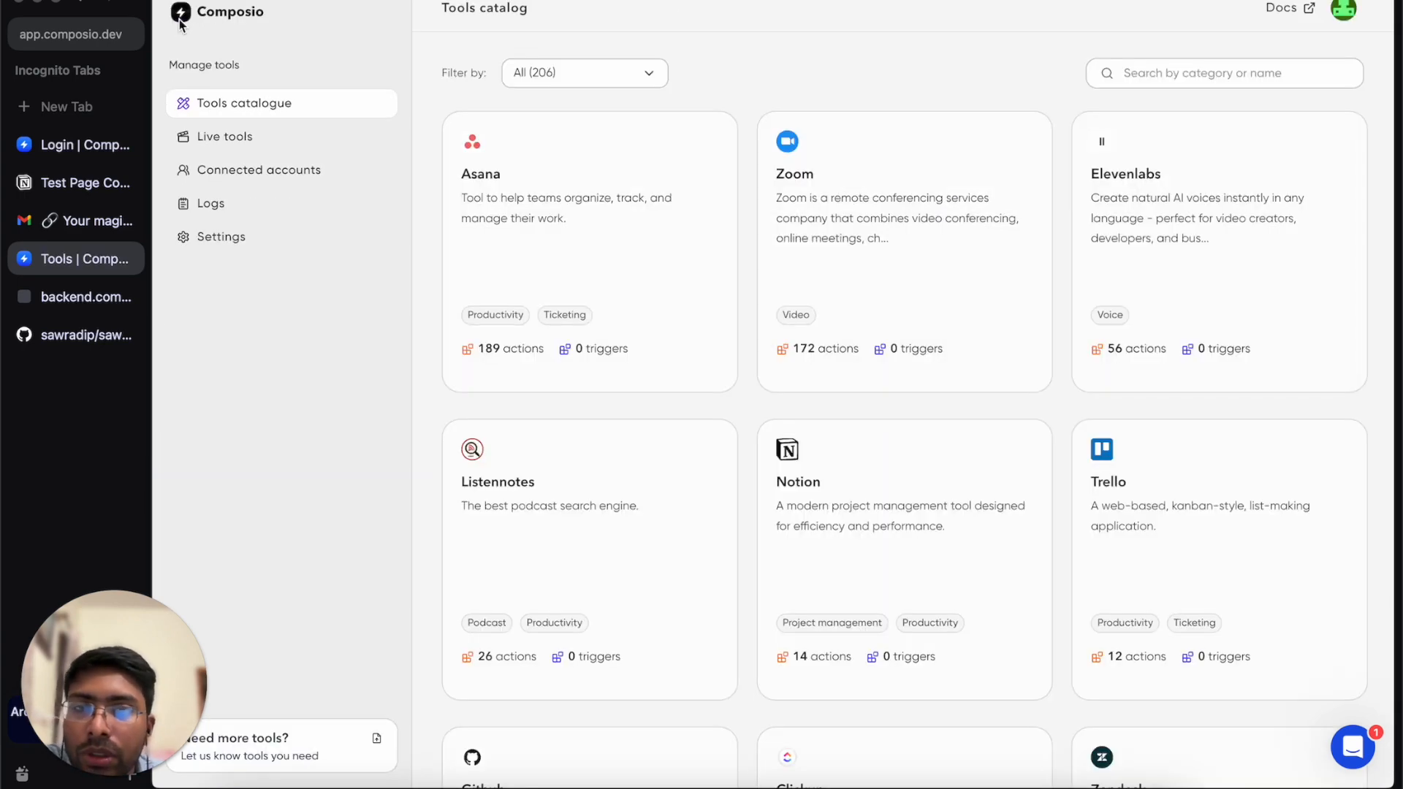